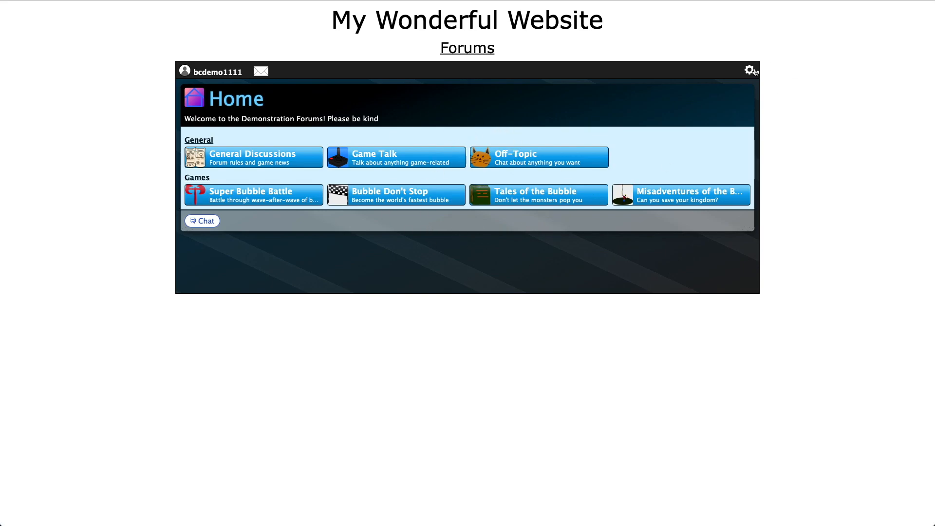
Open Admin Controls, browse each section, and expand Initial Privileges showing 5 posts and 1 thread daily
click(750, 71)
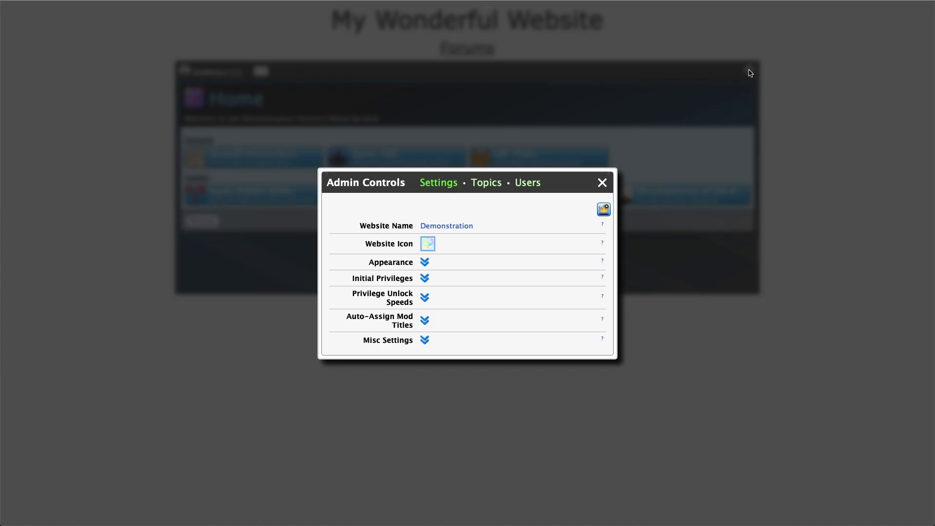
click(425, 278)
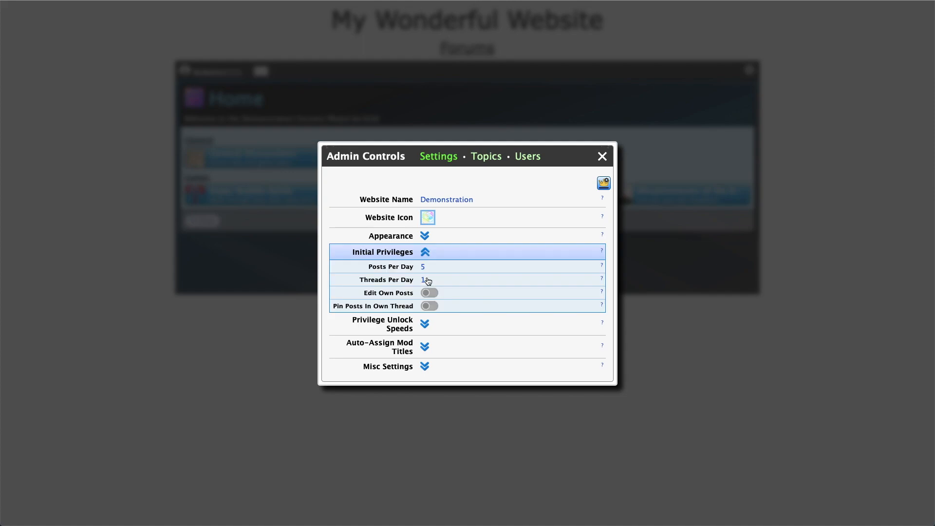
click(425, 323)
click(424, 350)
click(425, 363)
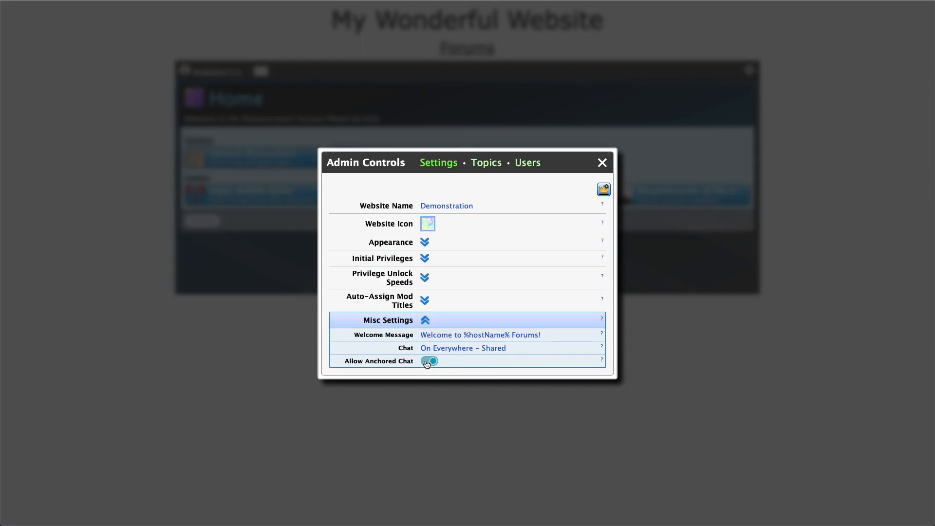
click(425, 242)
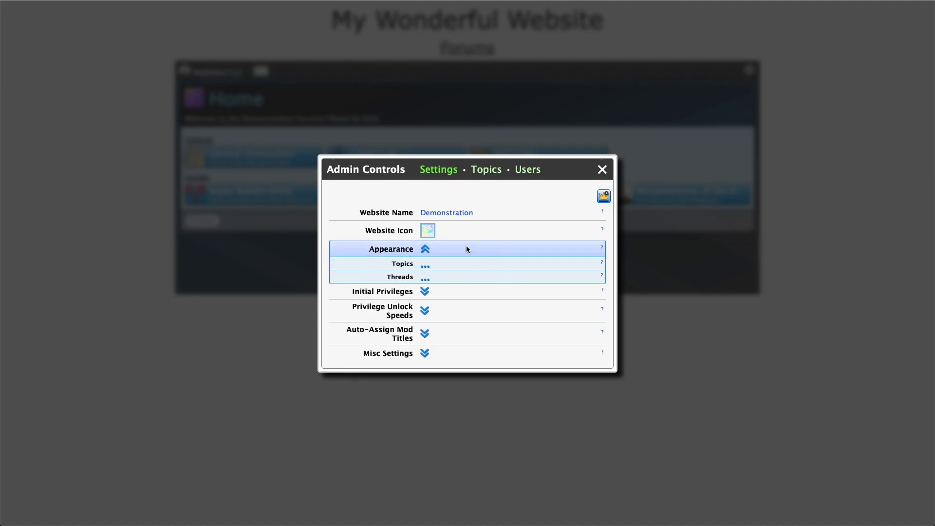
click(425, 293)
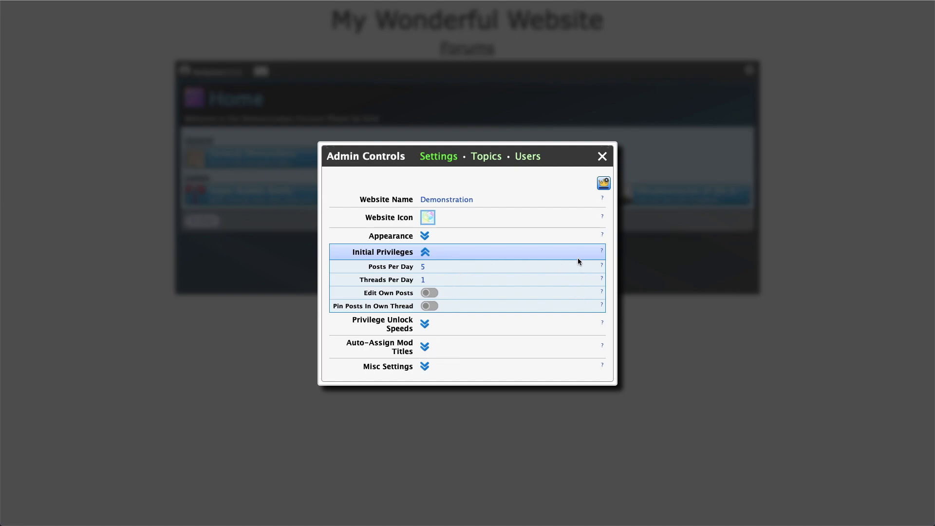
click(602, 266)
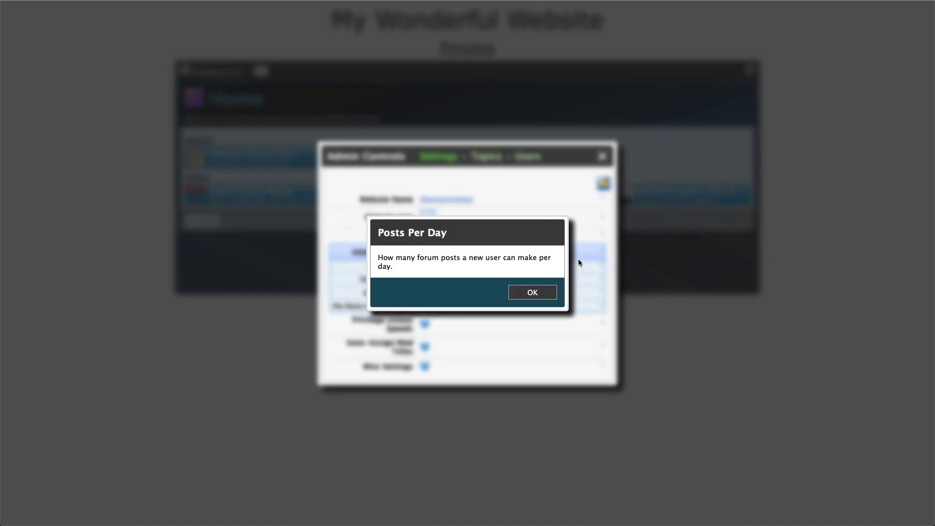
click(539, 296)
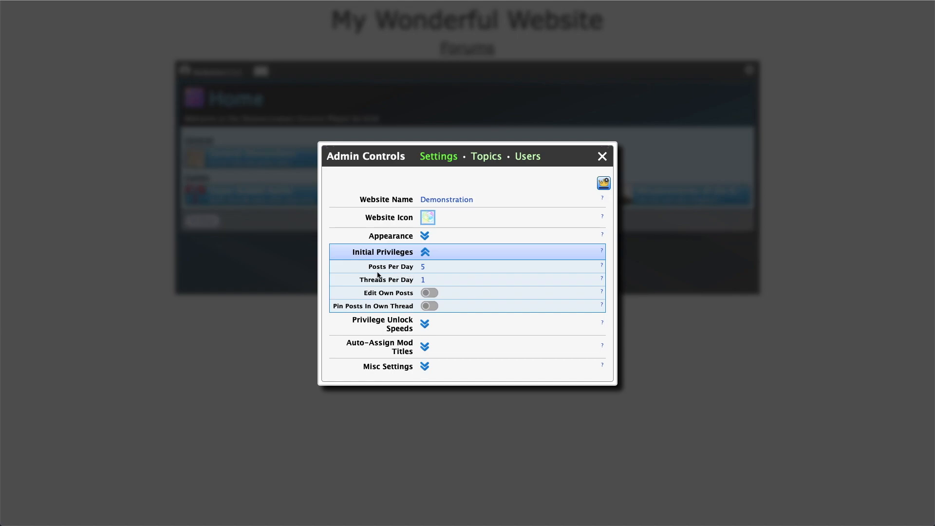
Set new users' Posts Per Day to 10 and Threads Per Day to 5
click(423, 266)
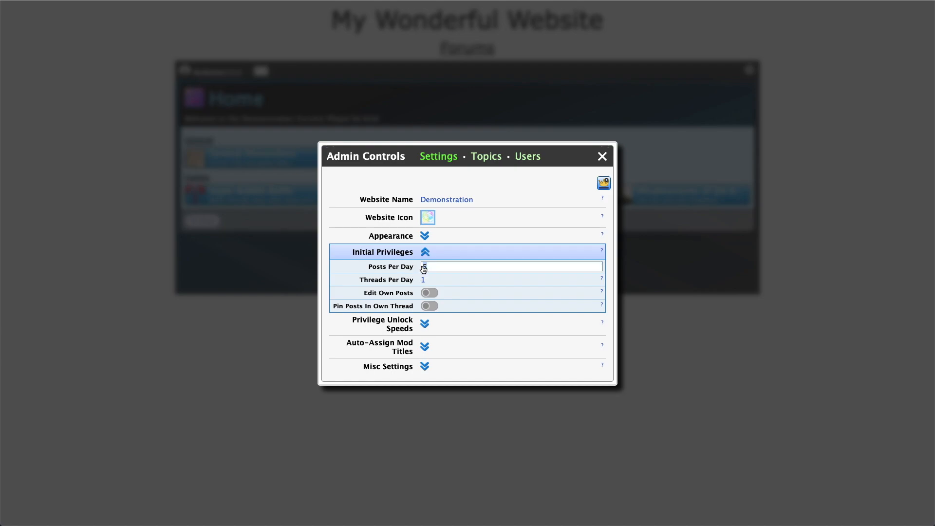
text(10)
key(Return)
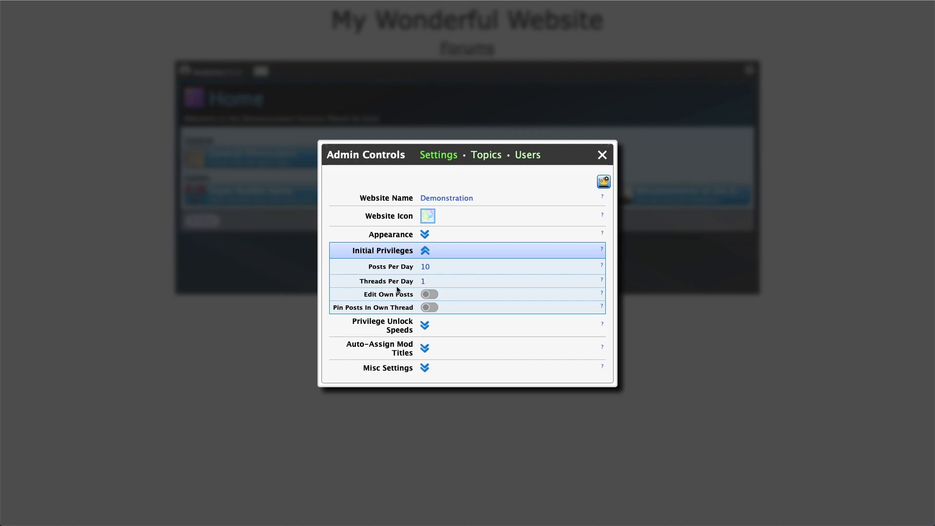
click(424, 284)
double_click(425, 285)
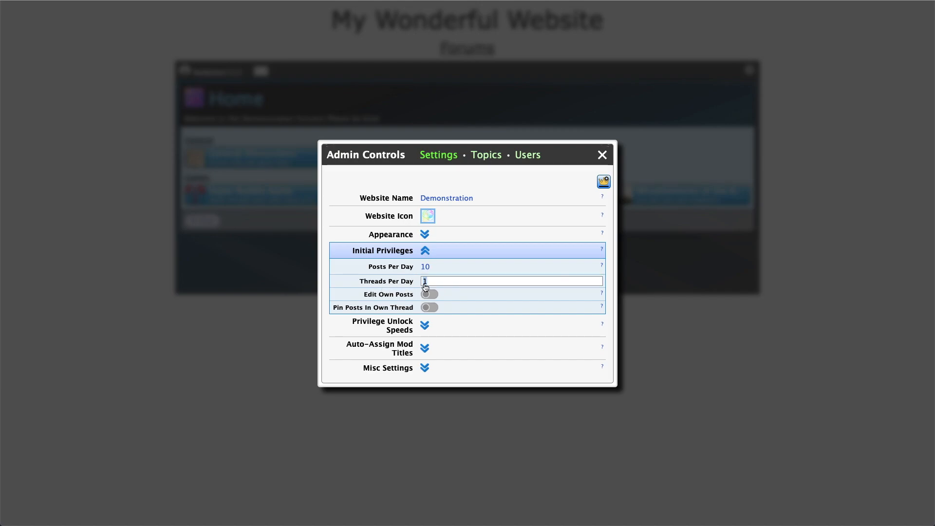
text(5)
key(Return)
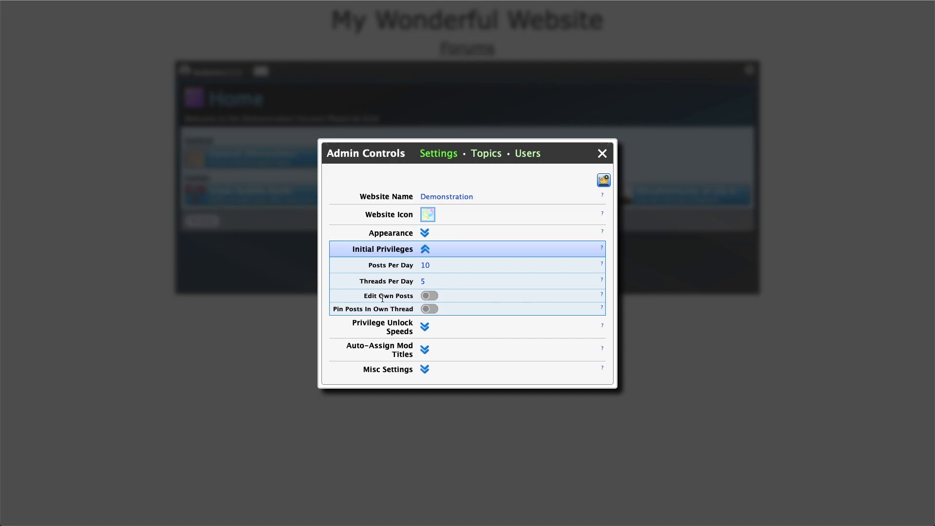
Enable Edit Own Posts and Pin Posts for new users, then close Admin Controls
click(430, 297)
click(429, 309)
click(603, 153)
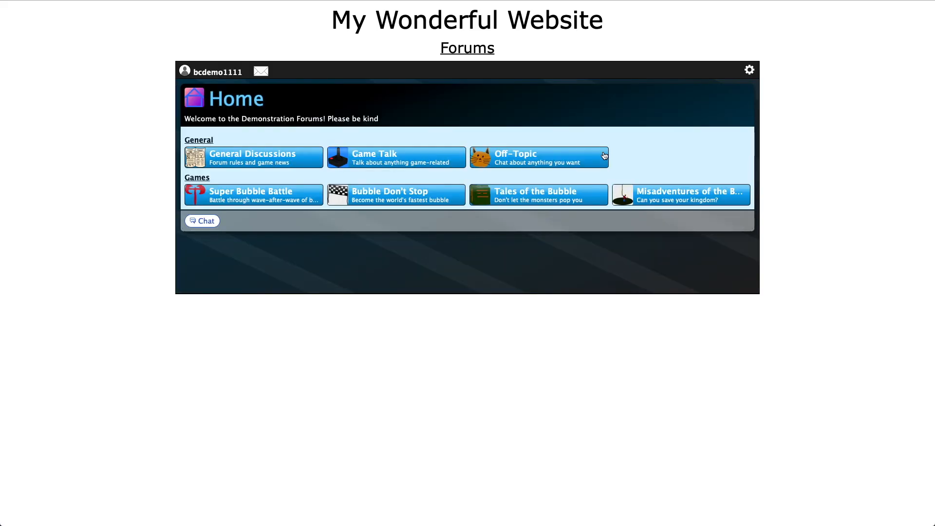
Log out of the admin account and sign up a new account with a test e-mail address
click(227, 73)
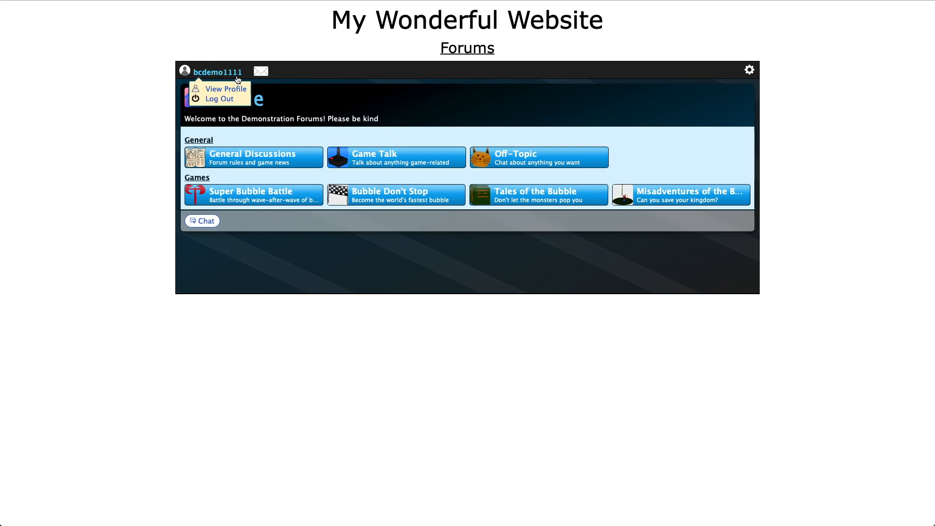
click(232, 98)
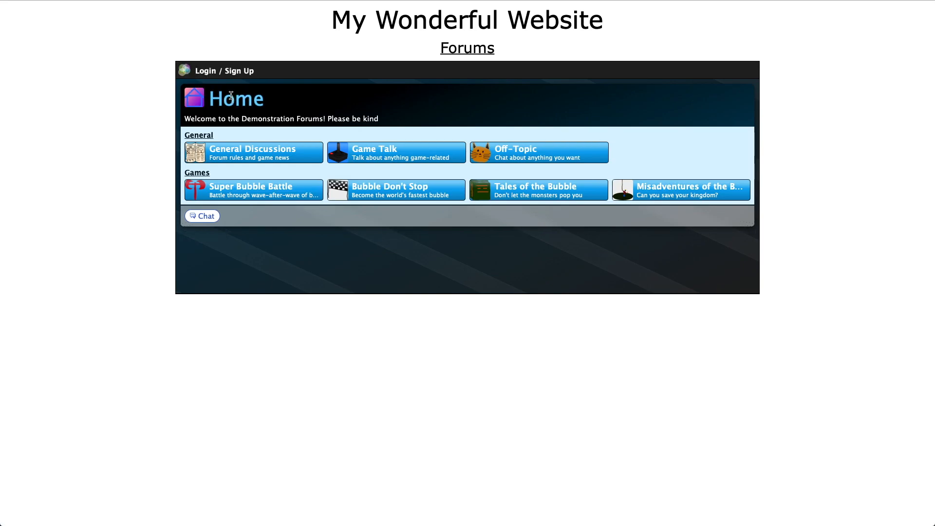
click(229, 71)
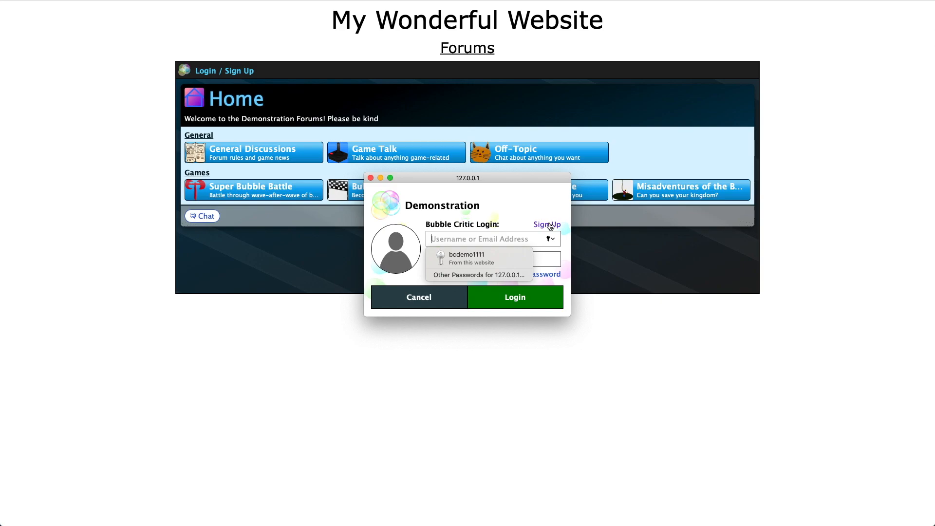
click(550, 226)
key(Return)
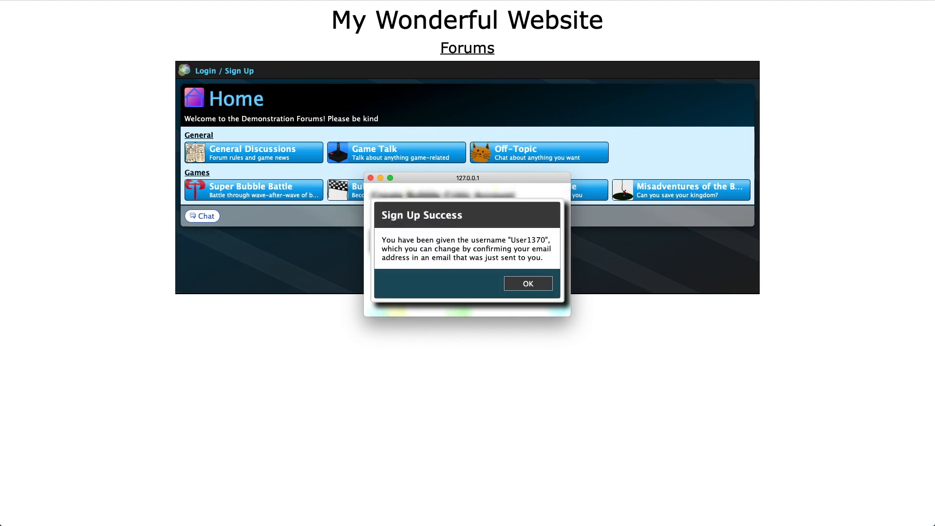
drag(511, 240, 550, 241)
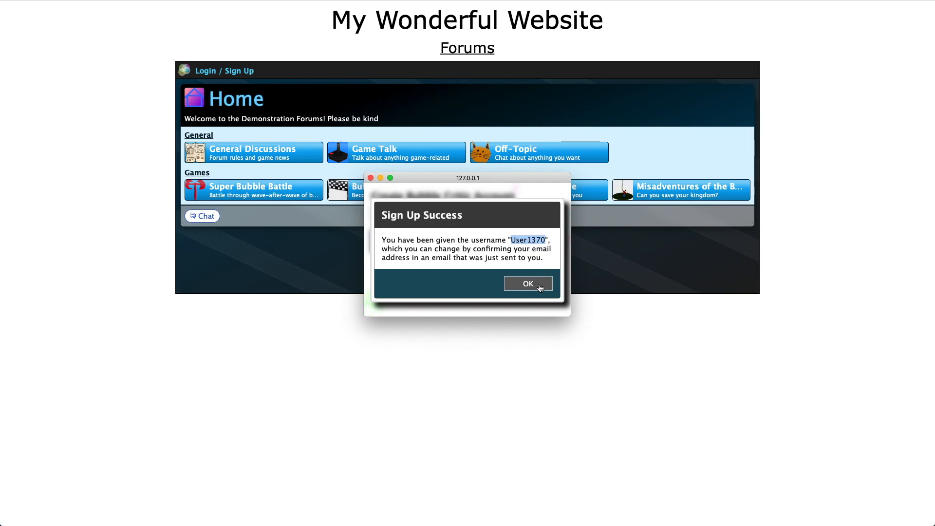
click(539, 285)
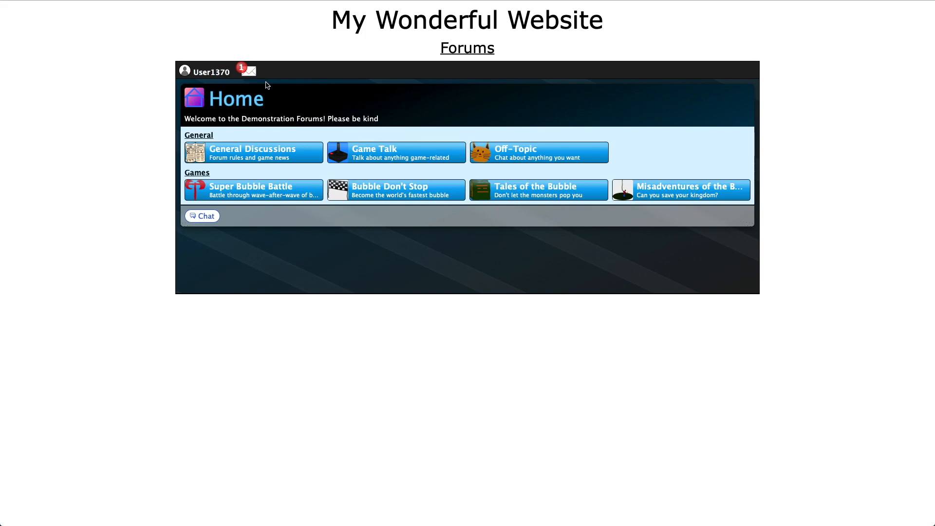
Check the chat, then view the new profile's Privs tab showing 10 posts and 5 threads daily
click(254, 74)
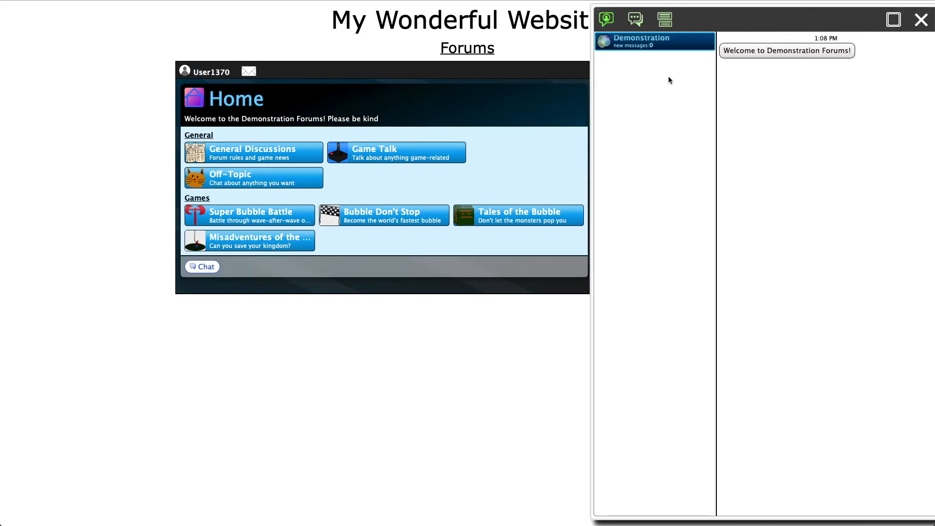
click(915, 26)
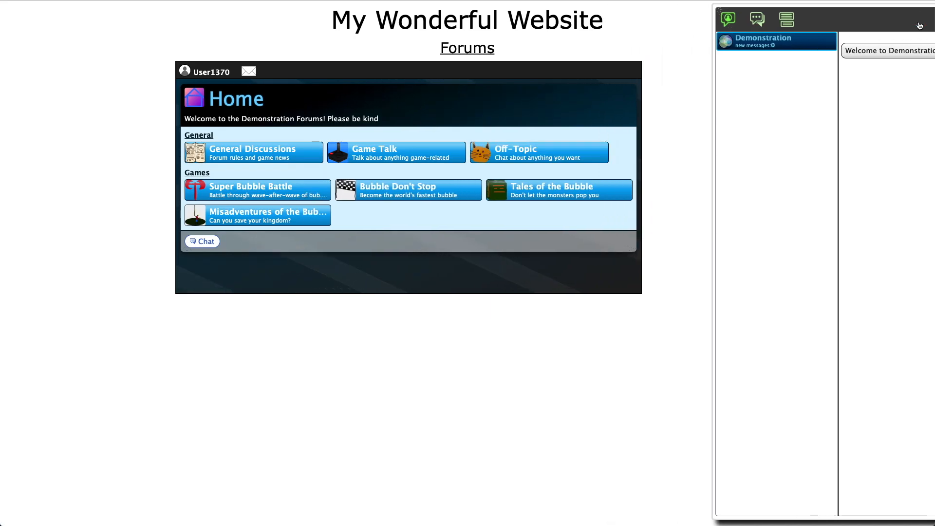
click(221, 77)
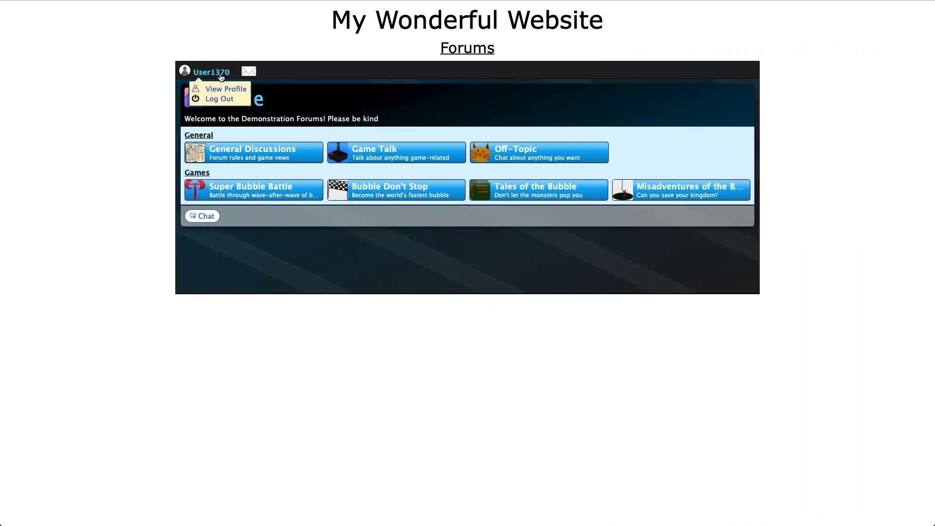
click(226, 90)
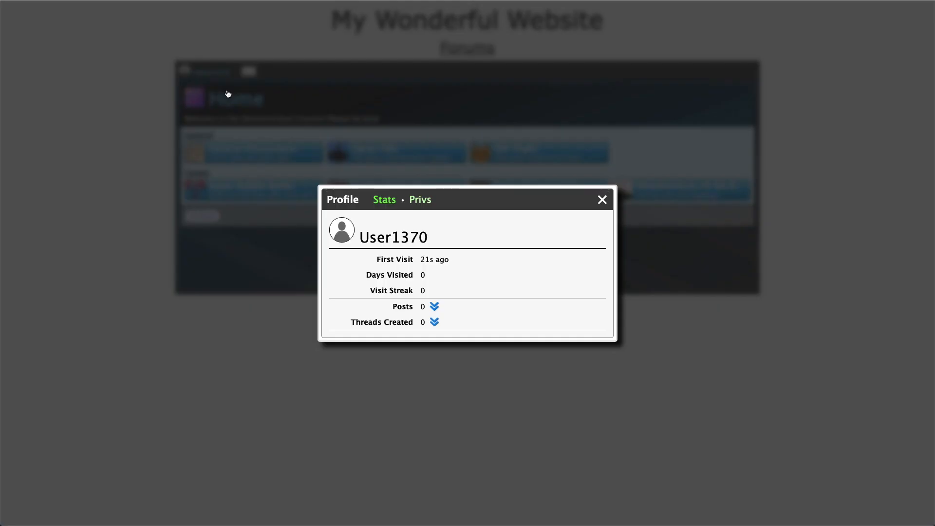
click(422, 201)
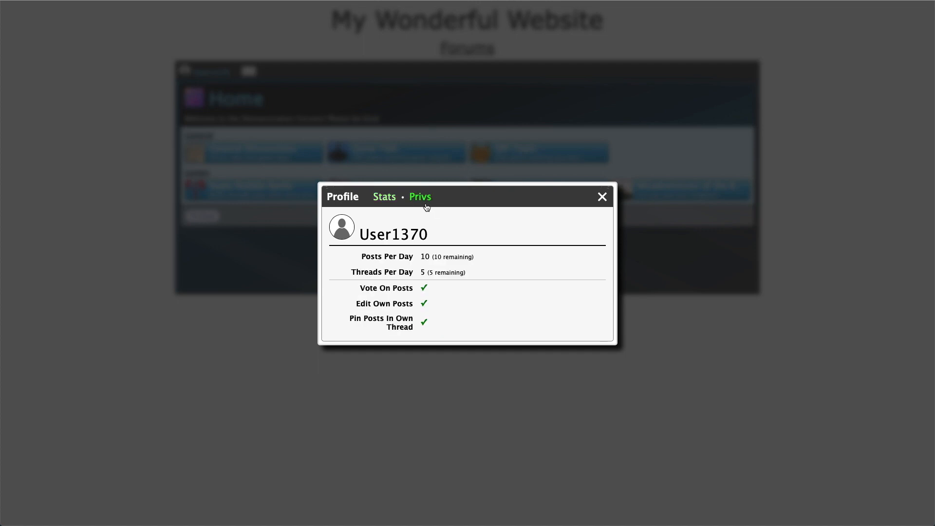
double_click(425, 256)
double_click(422, 272)
Close the profile, log back in with the saved admin account, and expand Privilege Unlock Speeds
click(493, 271)
click(609, 198)
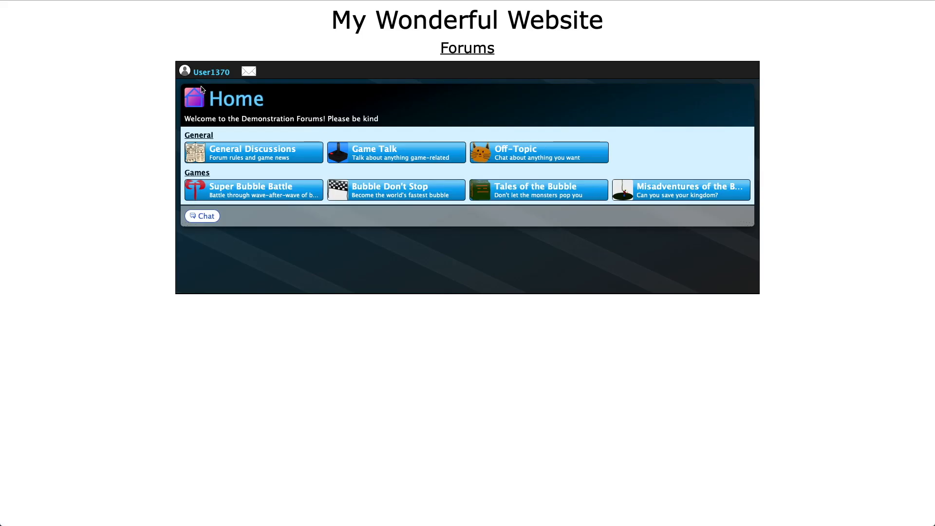
click(192, 68)
click(192, 69)
click(474, 249)
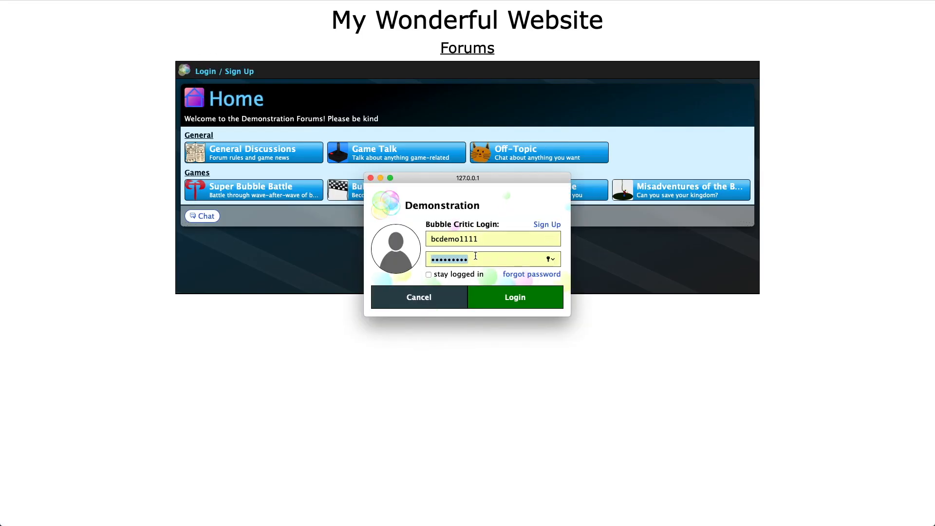
click(506, 299)
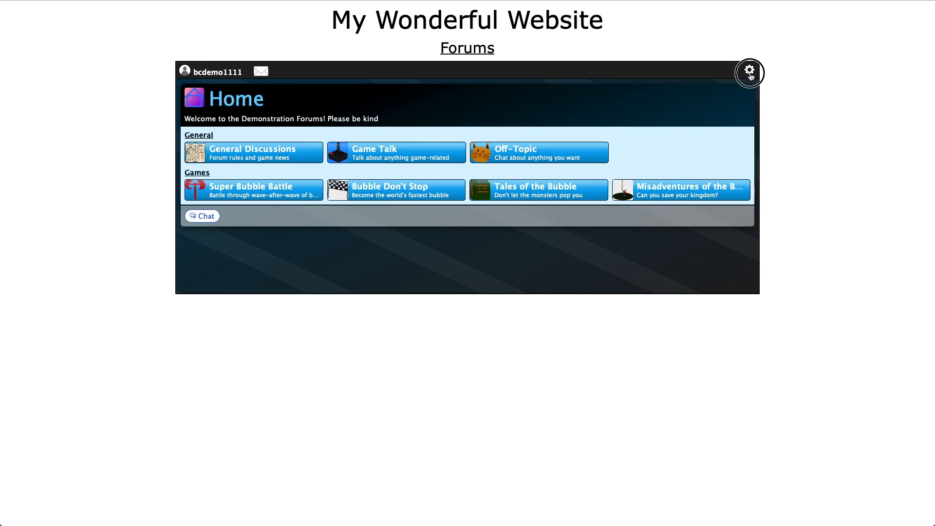
click(750, 71)
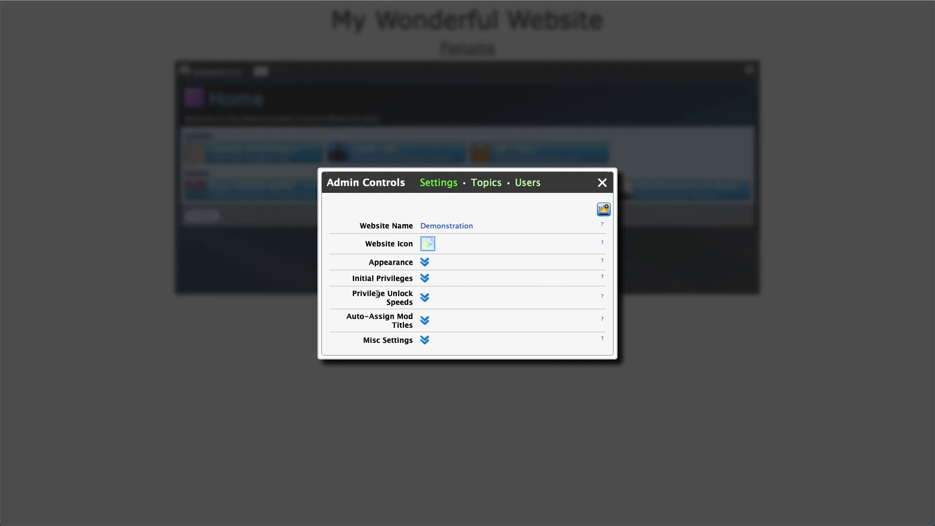
click(426, 298)
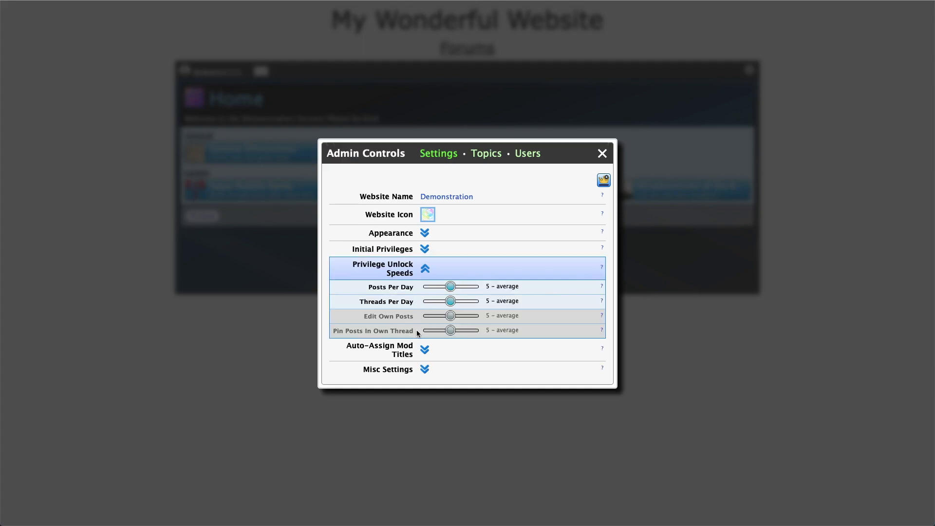
Try the Posts Per Day unlock slider at 0 and 9, then leave it at 5 - average
click(425, 250)
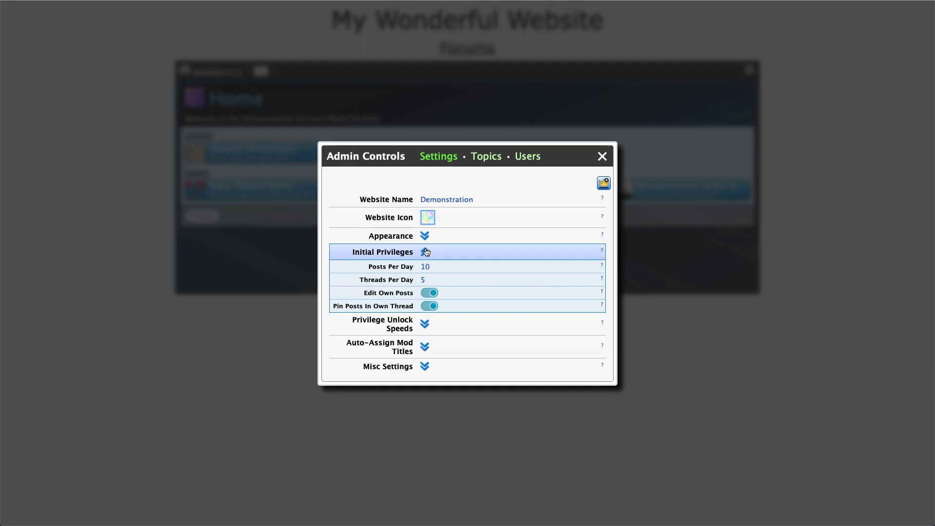
click(425, 325)
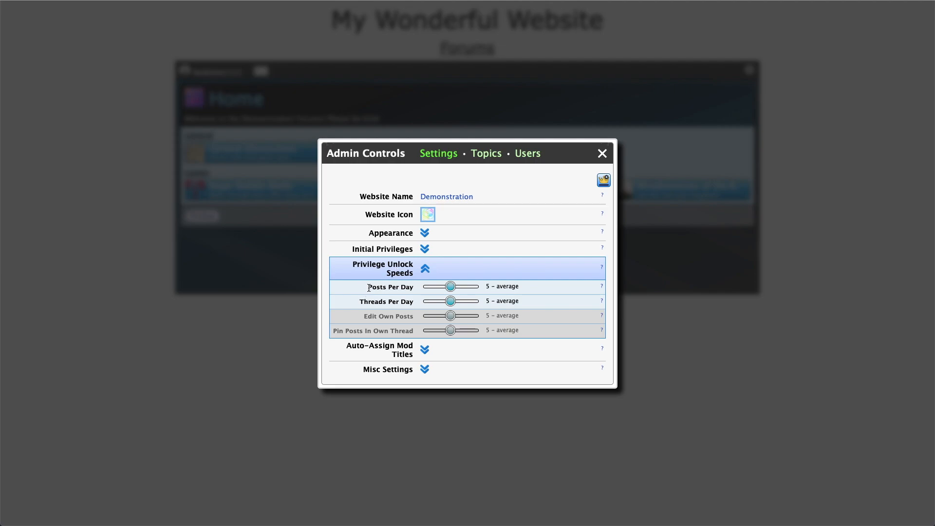
click(425, 250)
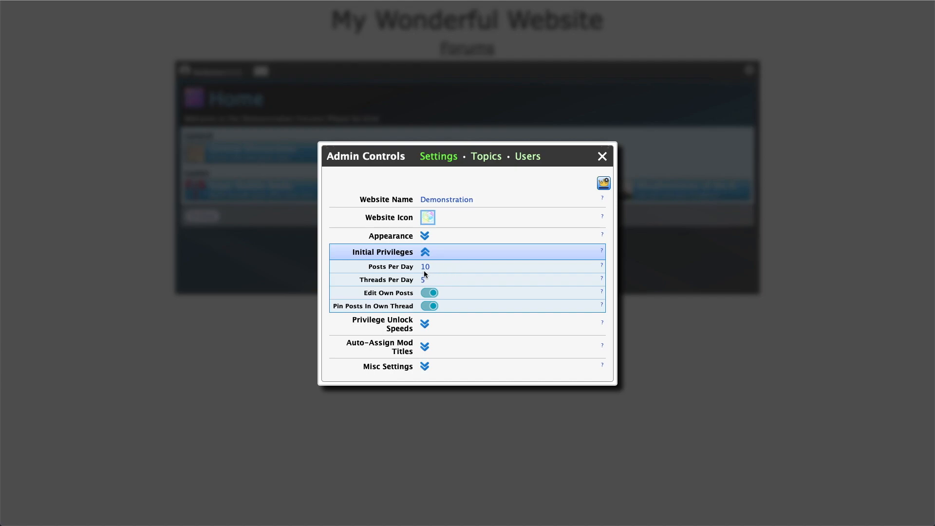
click(425, 324)
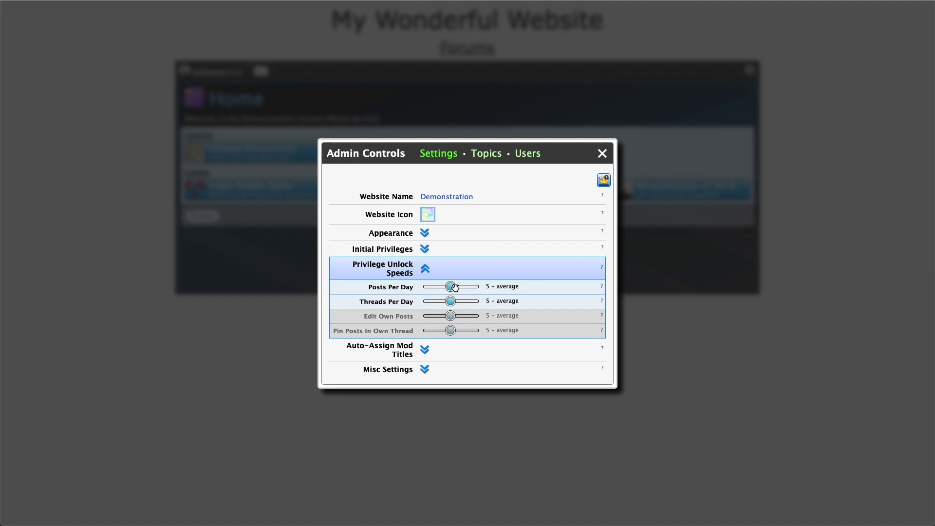
drag(454, 288, 417, 289)
drag(426, 286, 476, 286)
drag(475, 286, 451, 287)
click(425, 249)
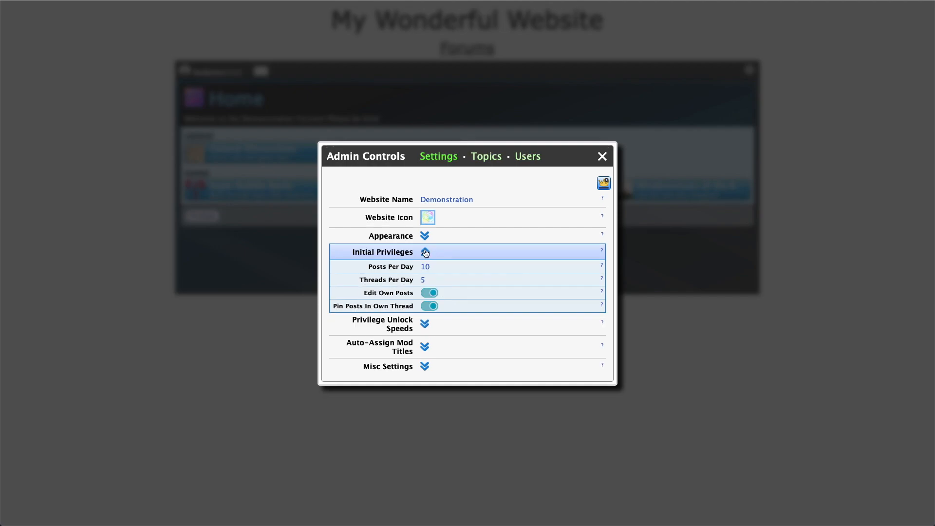
click(425, 326)
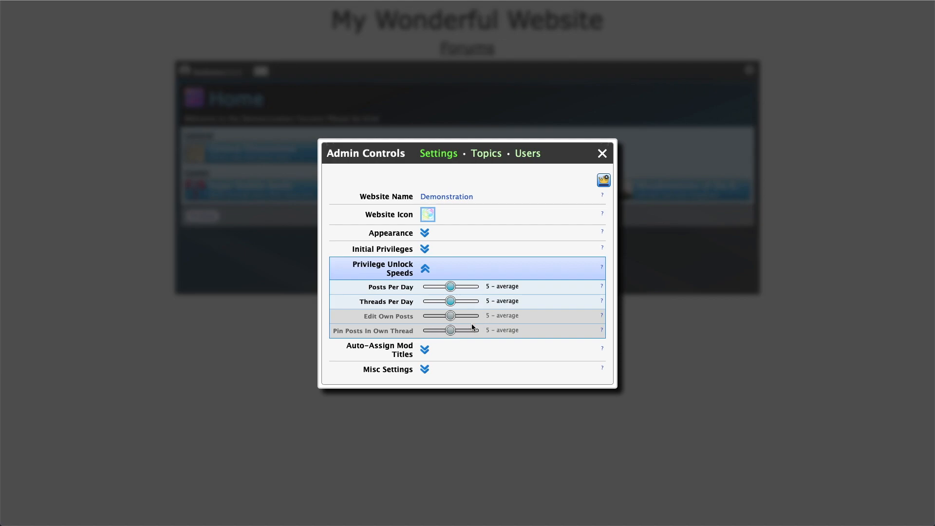
Turn off new users' Edit Own Posts and Pin Posts In Own Thread privileges
click(425, 249)
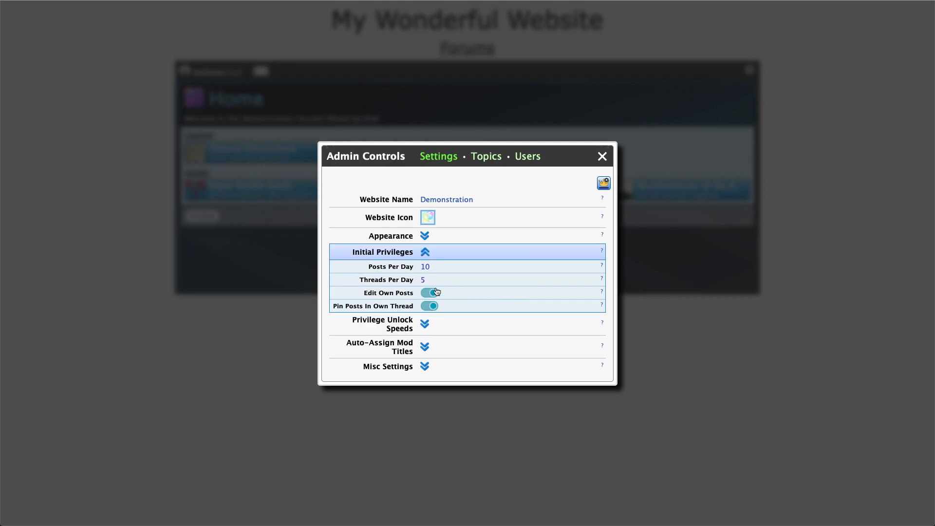
click(434, 294)
click(433, 307)
Try Edit Own Posts unlock speed at 0 and 10, reset to 5, and re-allow pinning posts
click(425, 323)
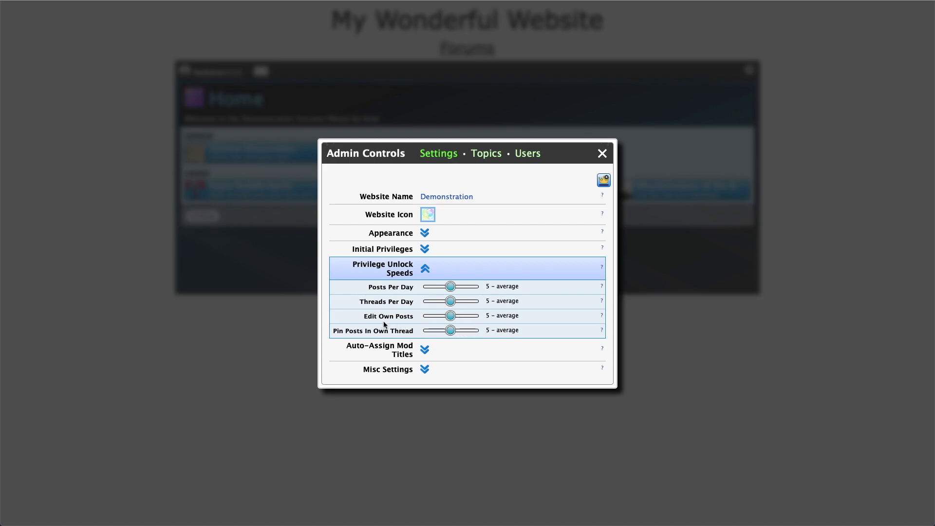
click(423, 249)
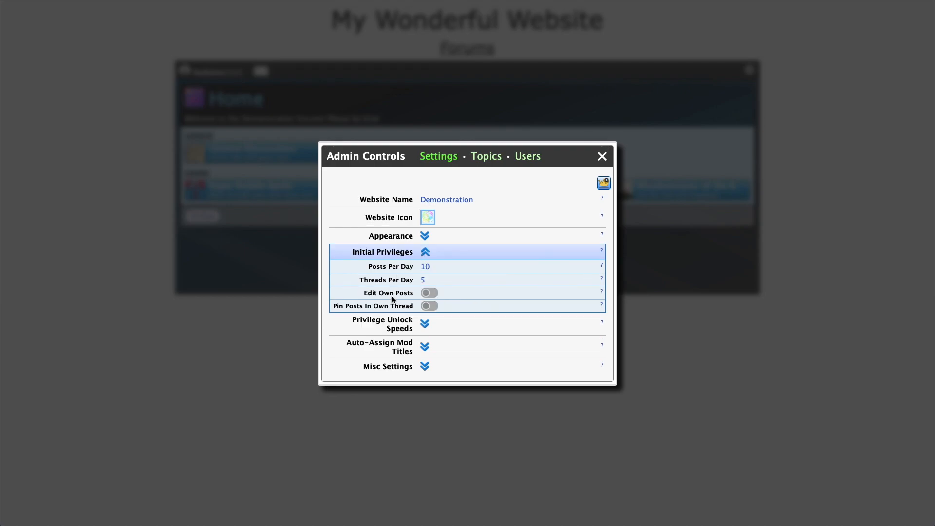
click(424, 324)
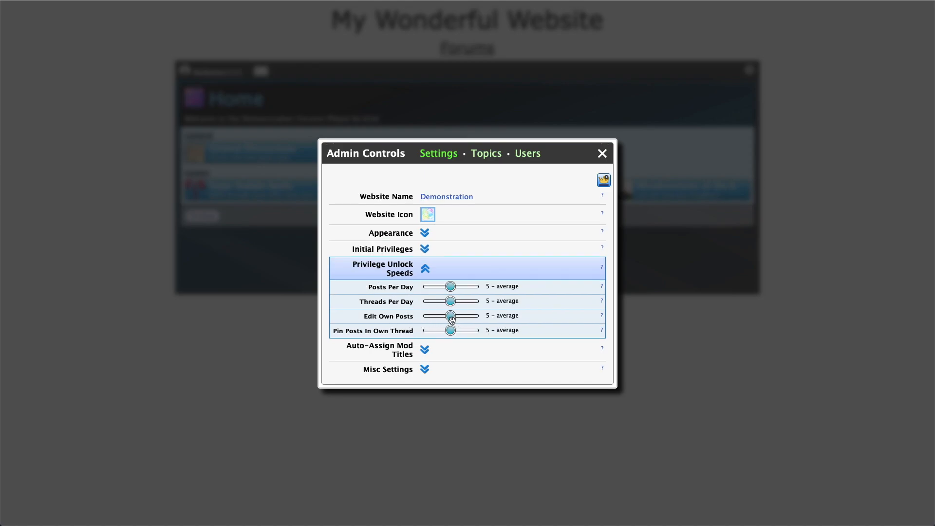
drag(450, 315, 413, 317)
drag(426, 315, 496, 314)
drag(475, 316, 451, 317)
click(425, 249)
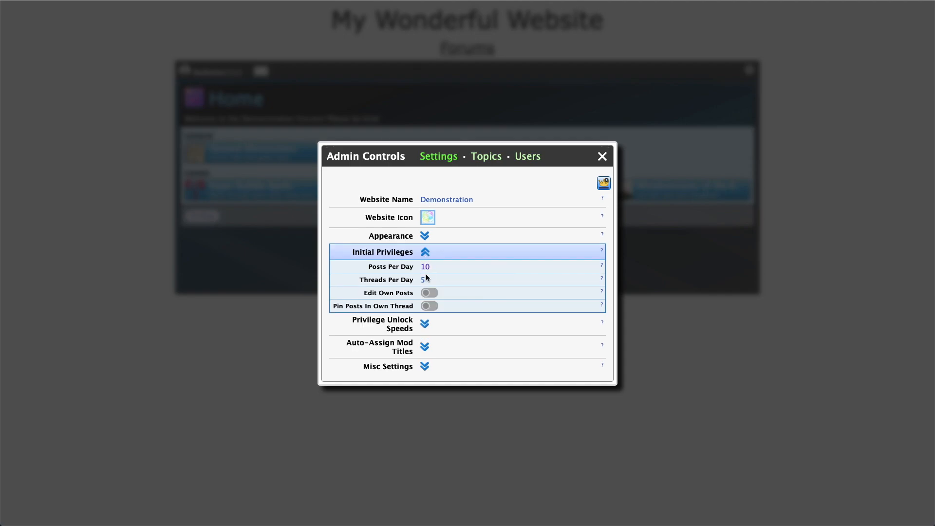
click(432, 306)
Expand Auto-Assign Mod Titles and open Edit Privilege Sets on Moderator Level 1
click(425, 348)
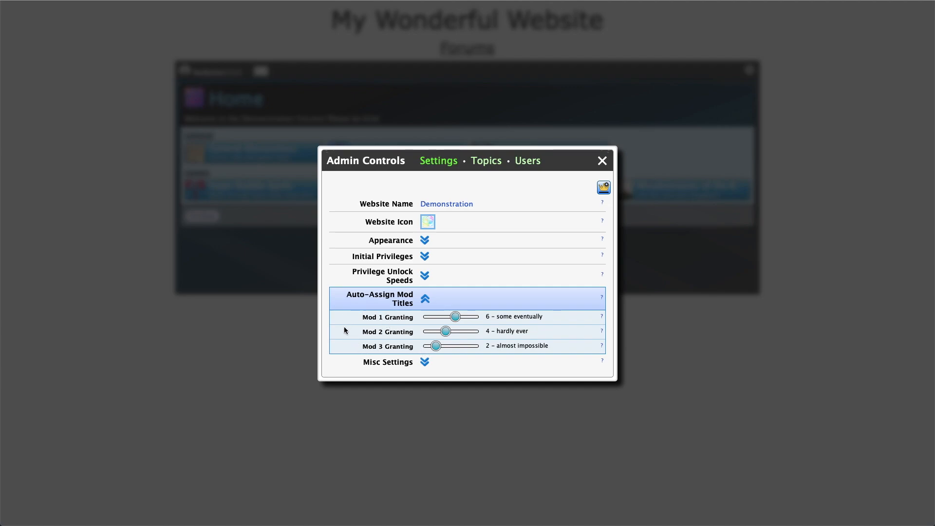
click(604, 189)
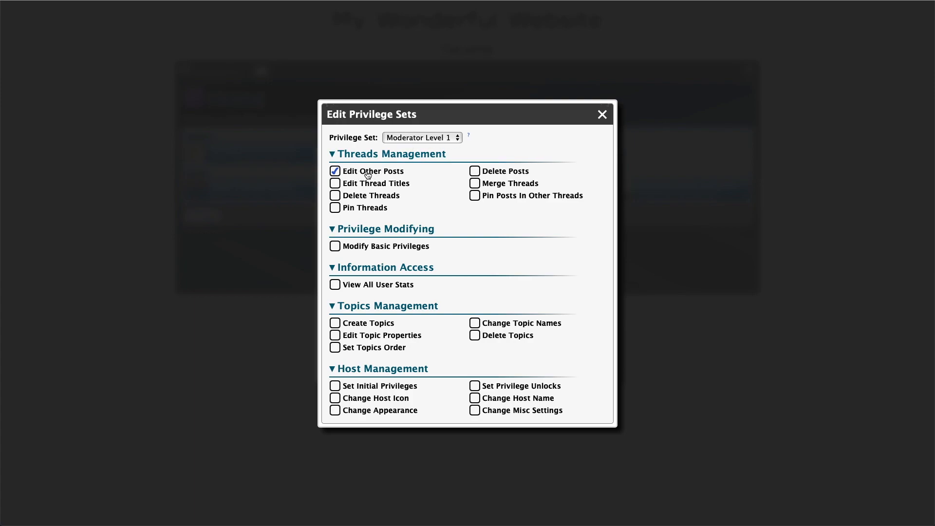
View the Moderator Level 2 and Level 3 privilege sets, then close Edit Privilege Sets
click(422, 137)
click(420, 149)
click(420, 138)
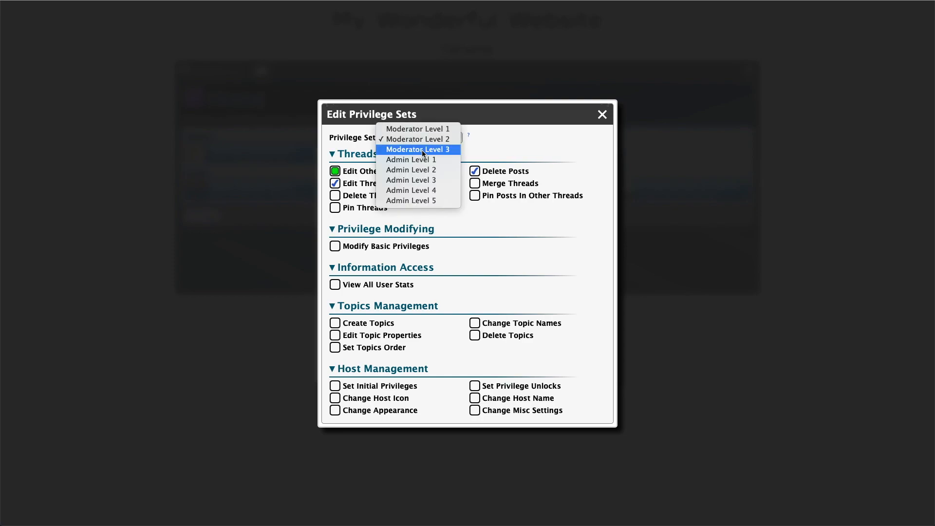
click(421, 150)
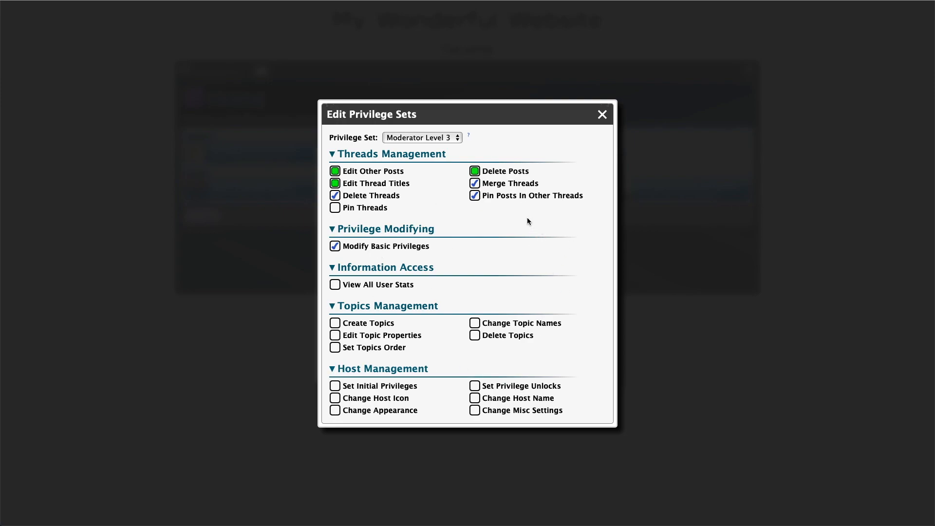
click(455, 138)
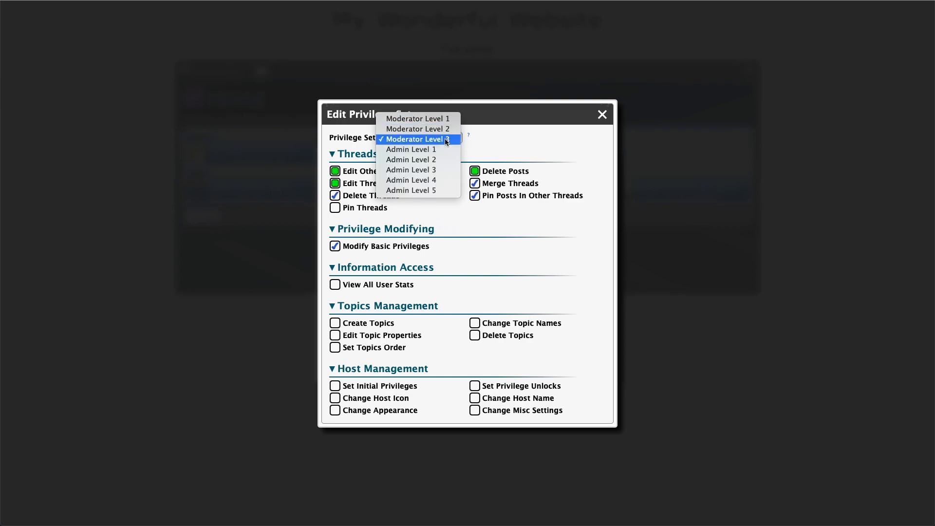
click(505, 258)
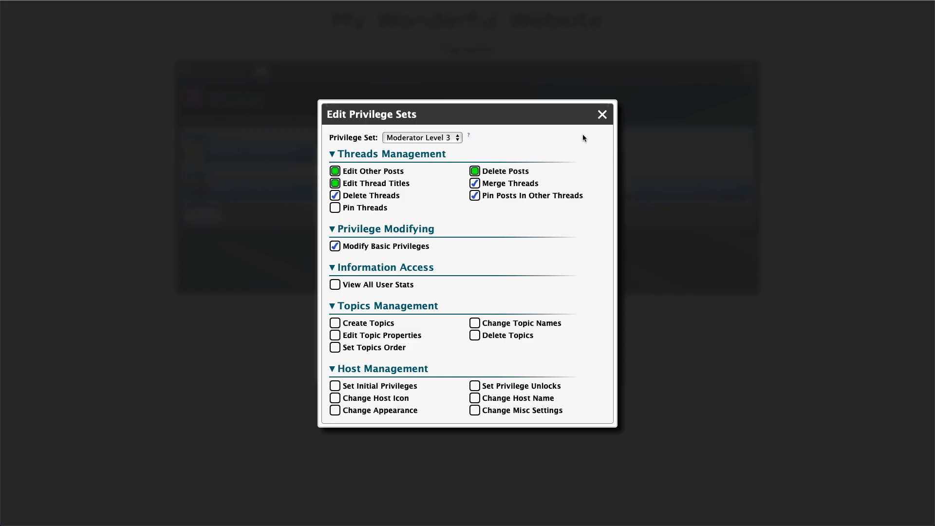
click(602, 114)
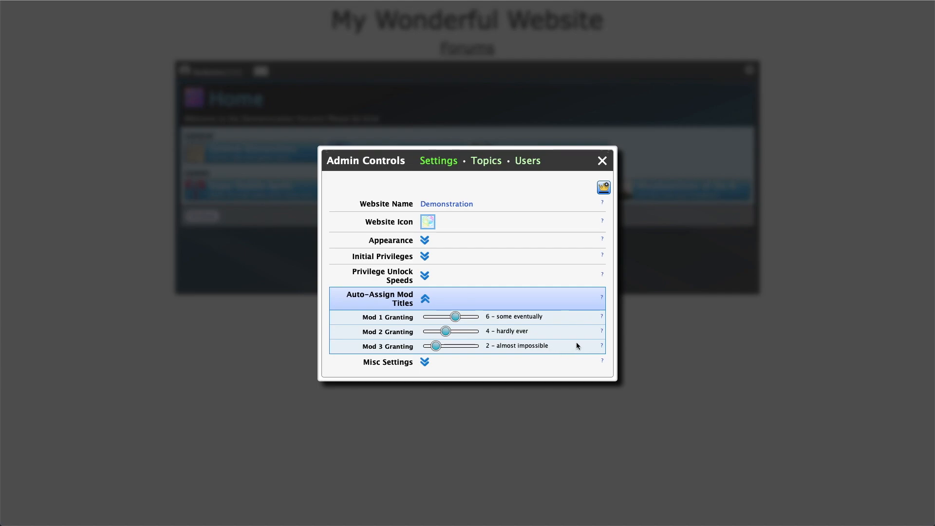
drag(456, 316, 520, 325)
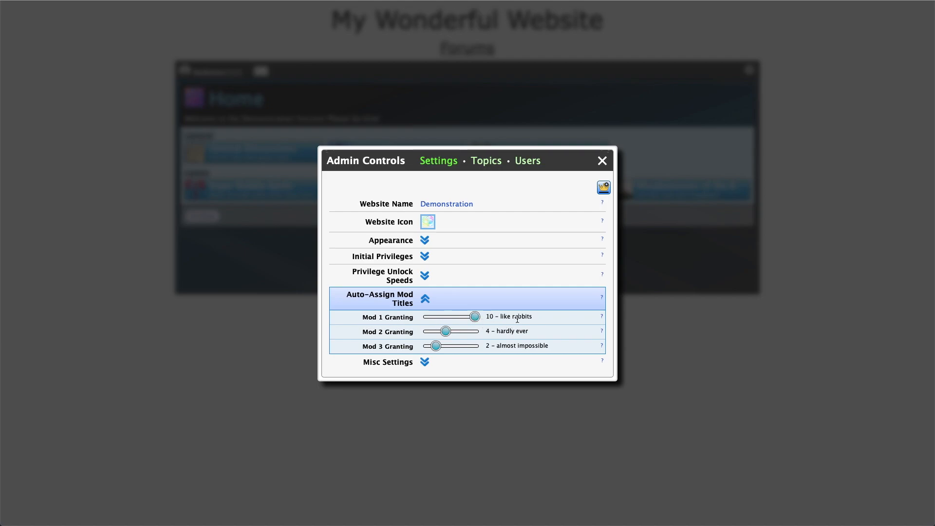
drag(477, 316, 415, 346)
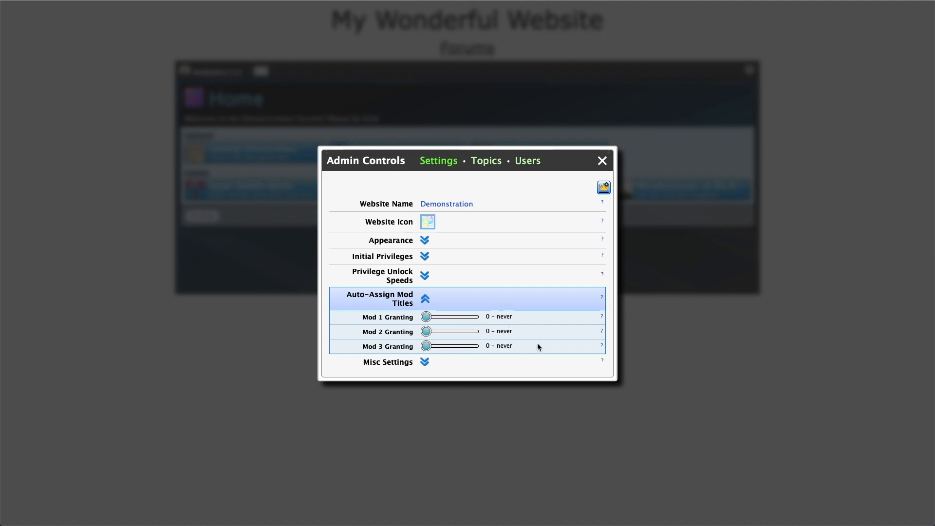
drag(427, 317, 435, 346)
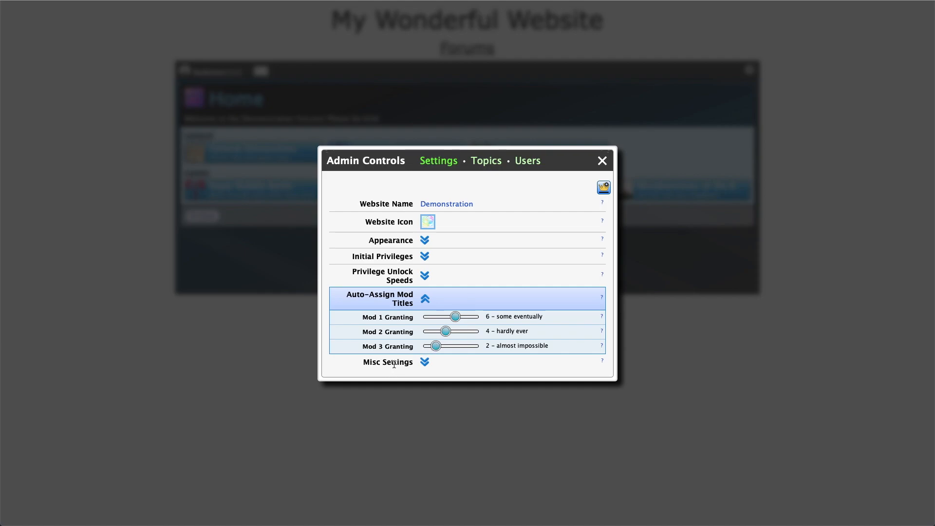
Check the welcome message and shared chat settings under Misc Settings, then close Admin Controls
click(424, 363)
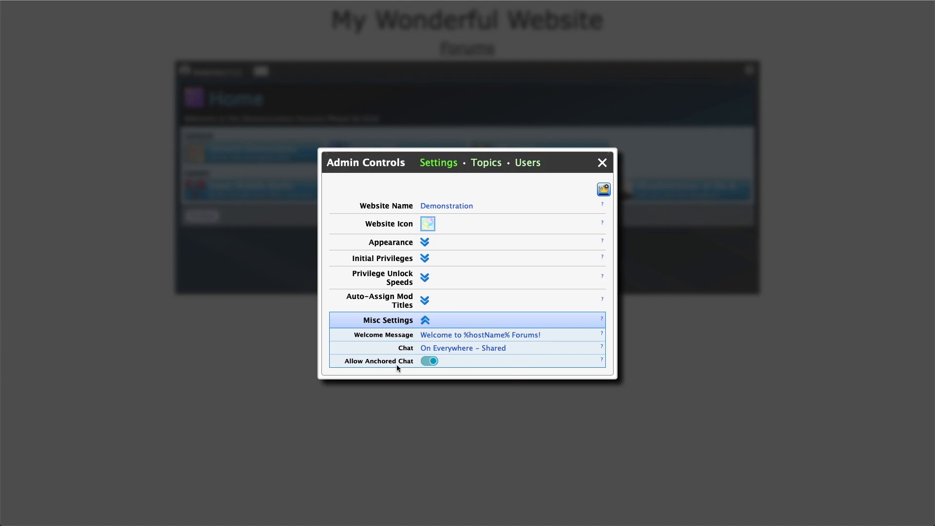
click(602, 162)
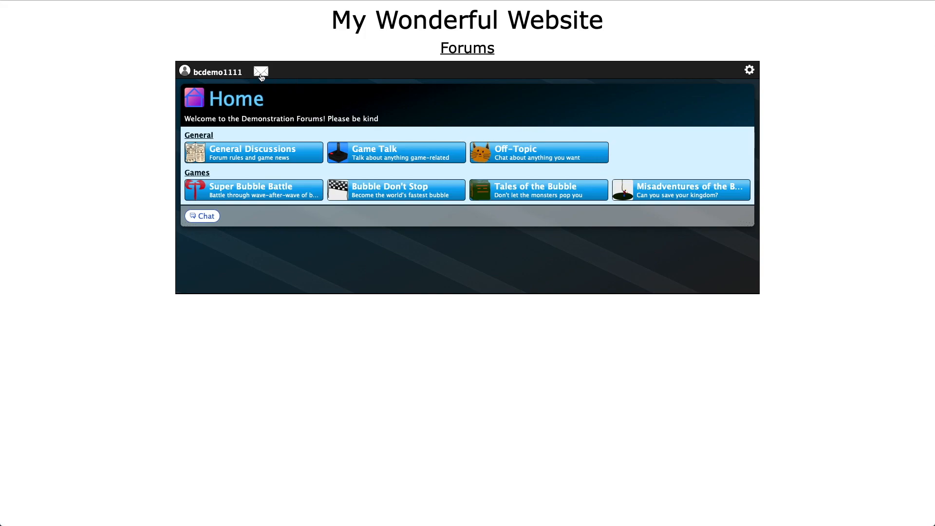
View the chat's side-panel layout, then switch off Allow Anchored Chat under Misc Settings
click(261, 73)
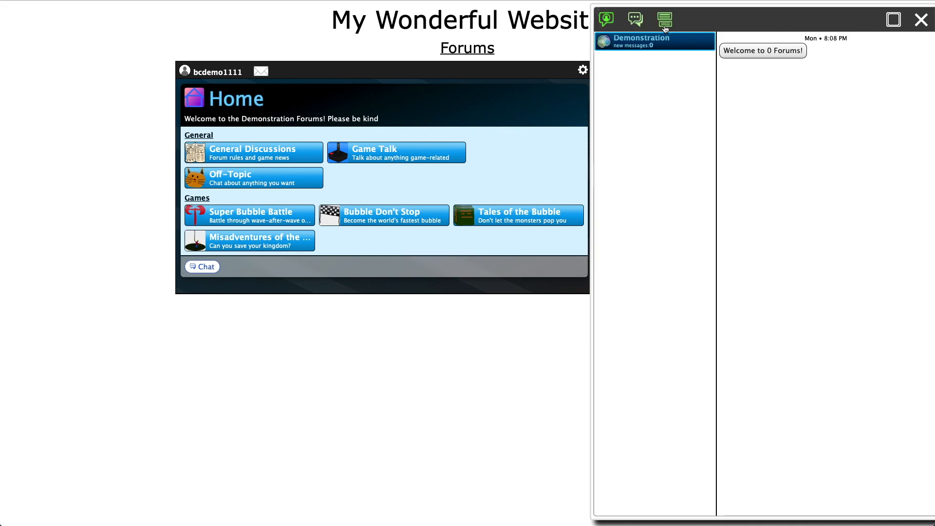
click(925, 22)
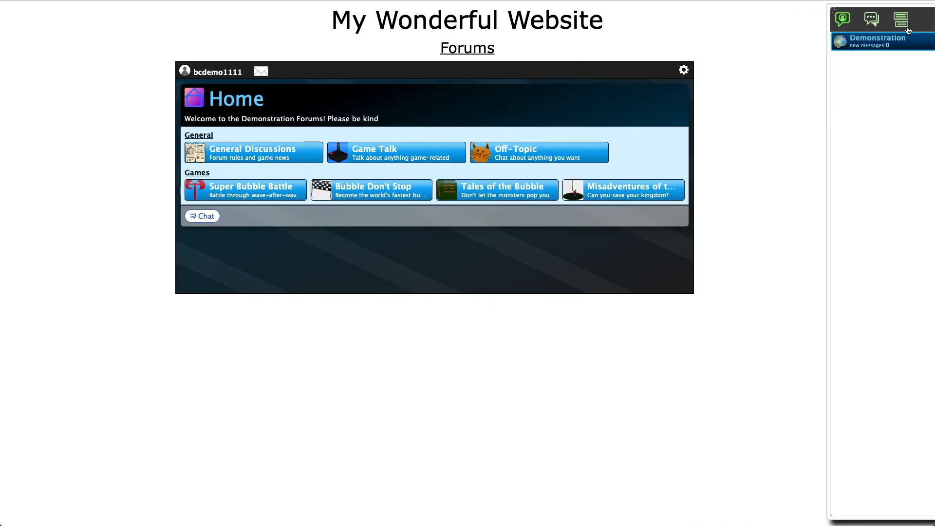
click(748, 71)
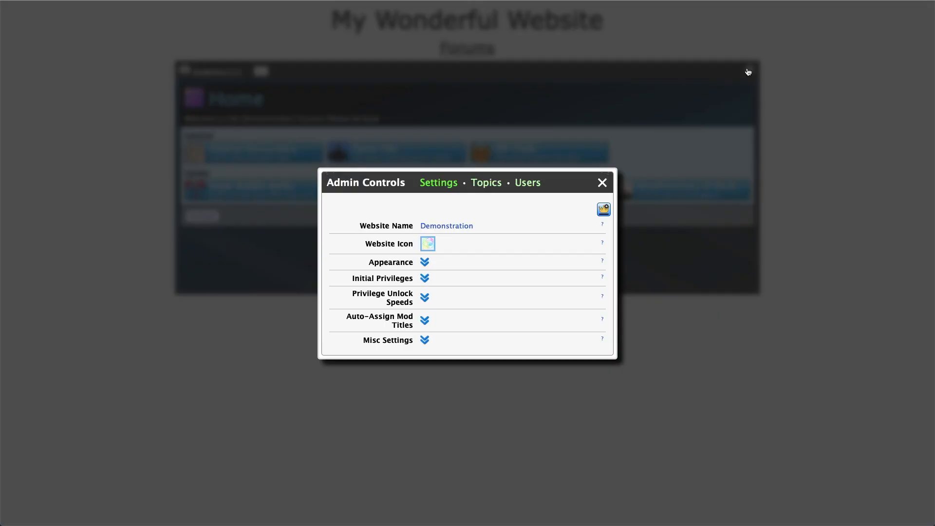
click(424, 341)
click(432, 363)
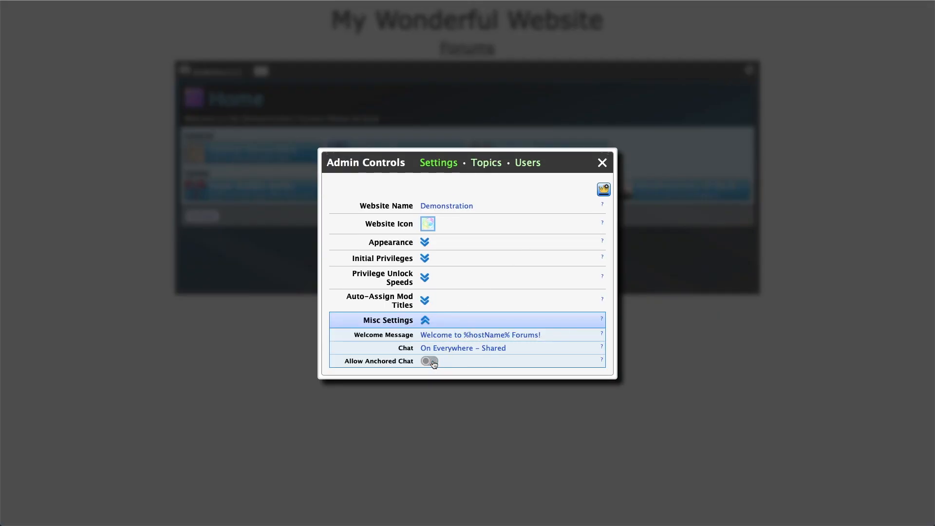
Close Admin Controls and reopen the chat to confirm it now appears as a centred window
click(602, 163)
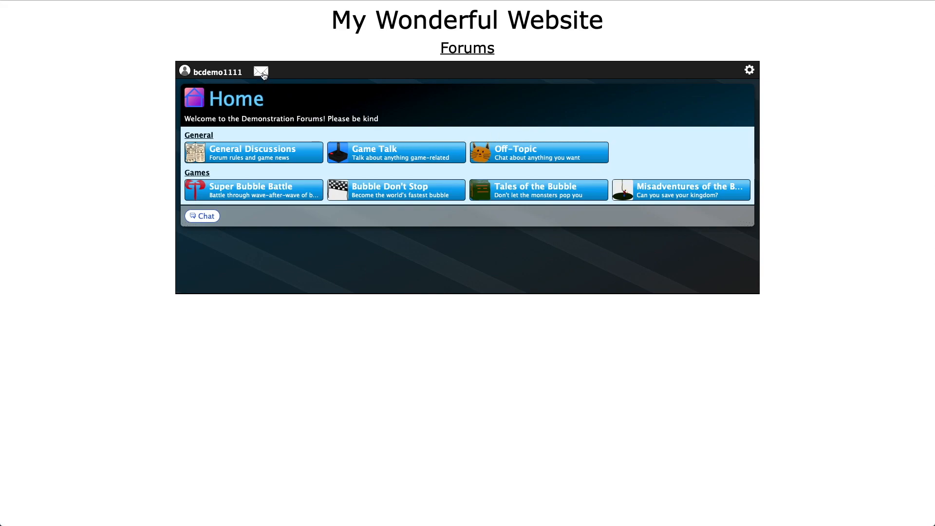
click(261, 72)
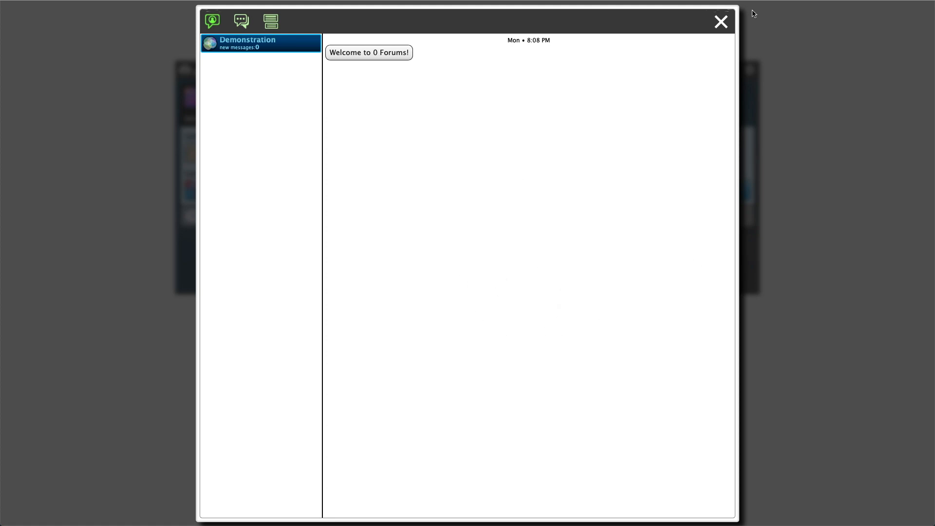
click(721, 22)
click(749, 71)
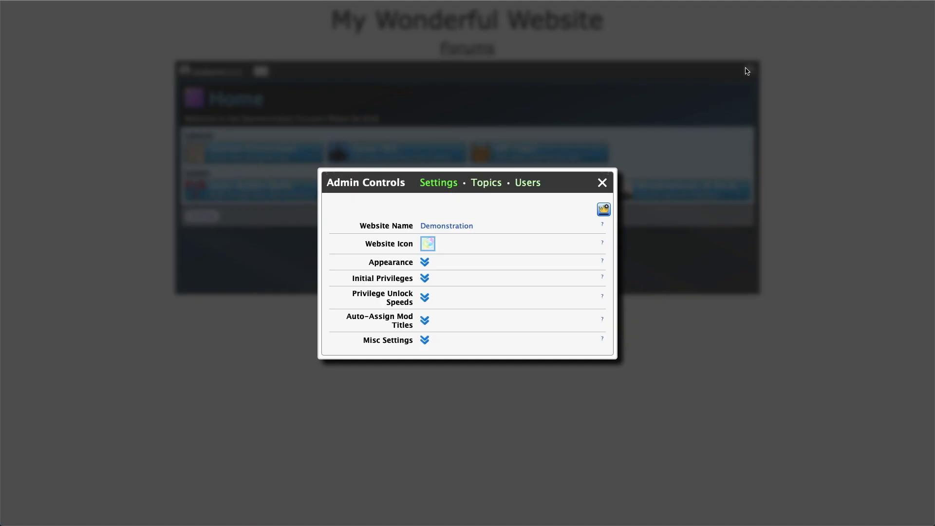
click(425, 341)
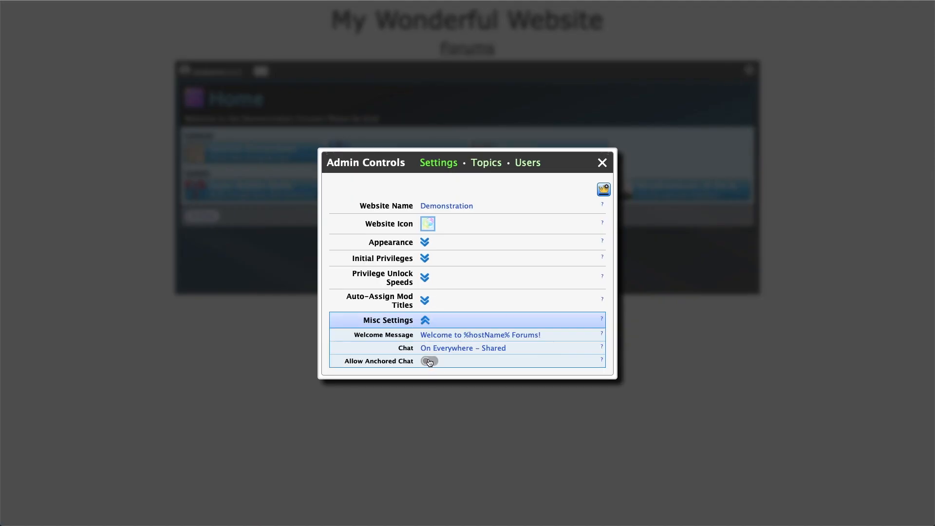
click(602, 163)
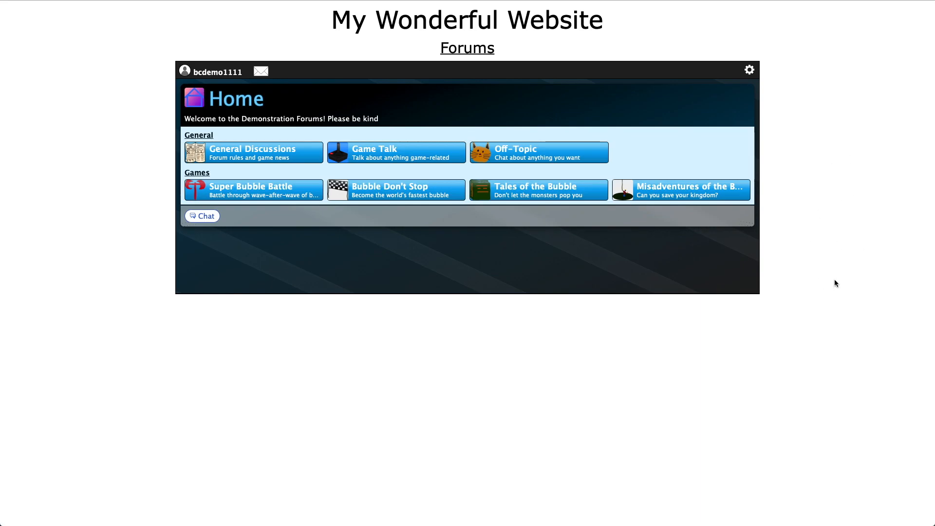
click(262, 72)
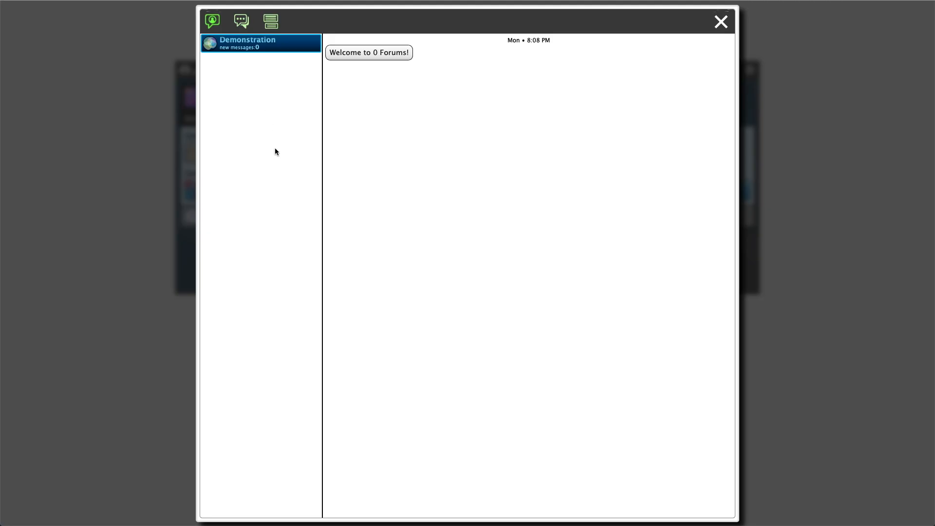
click(721, 23)
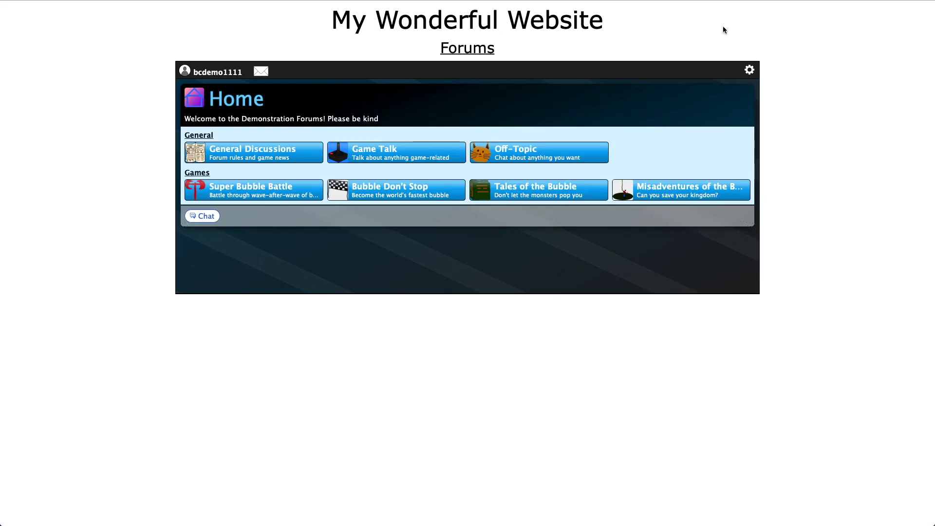
click(748, 70)
click(424, 341)
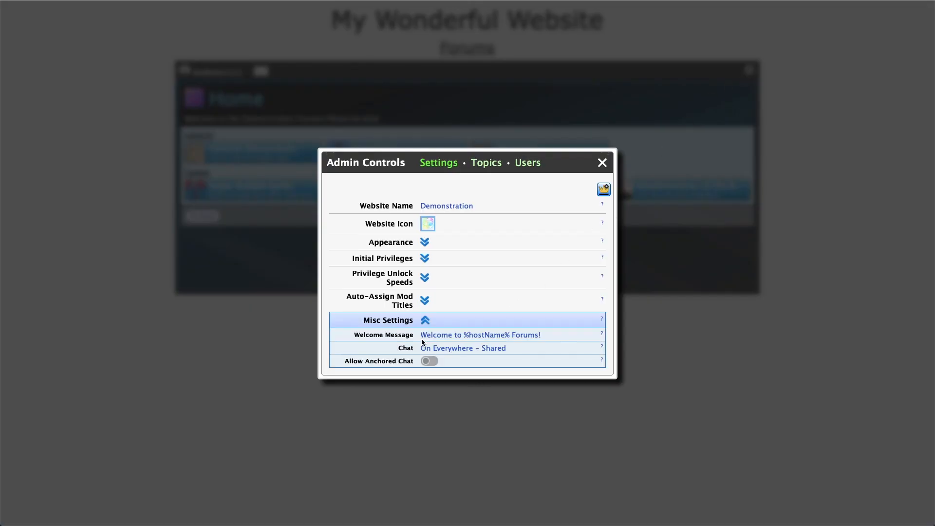
click(603, 163)
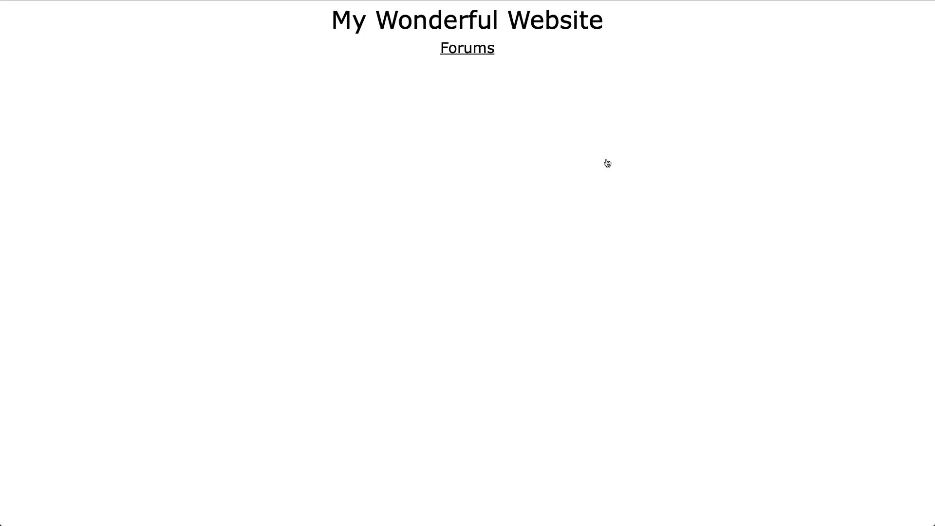
click(262, 72)
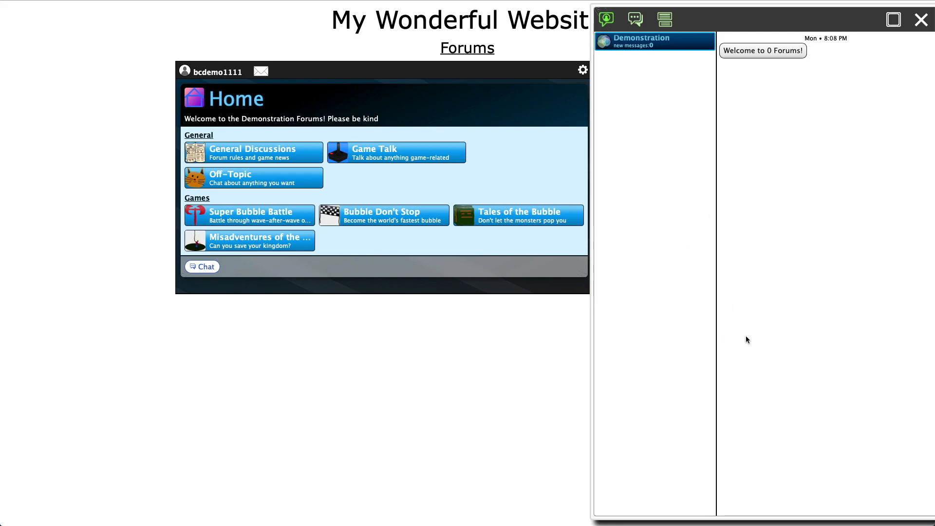
click(918, 18)
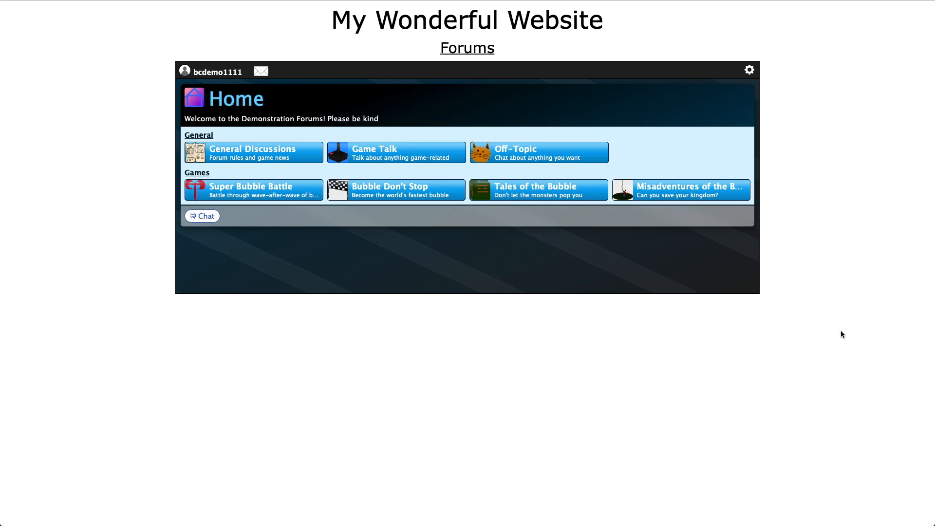
Set the Misc Settings chat mode to Off Everywhere
click(752, 71)
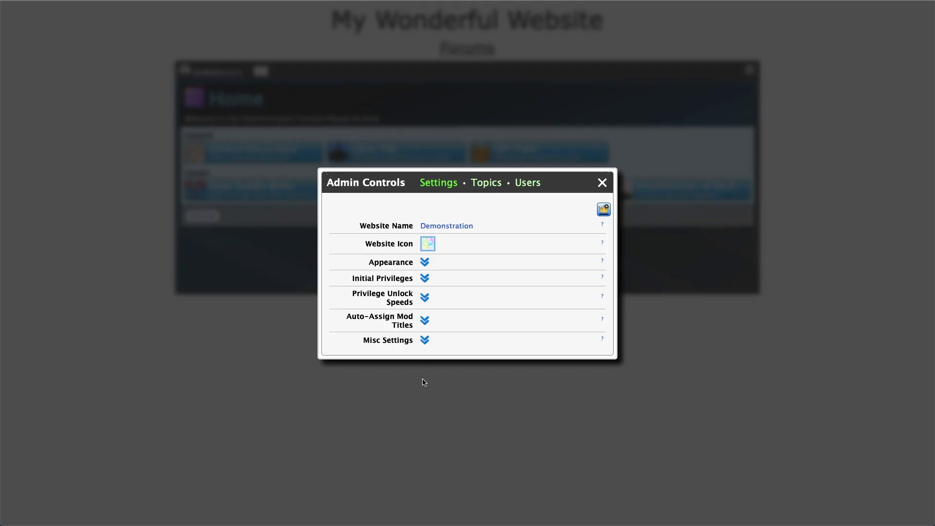
click(427, 342)
click(471, 347)
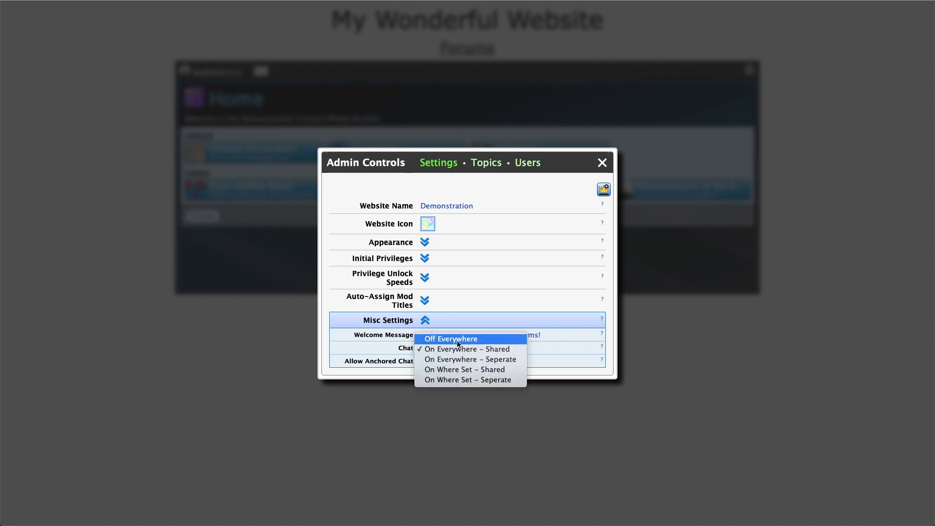
click(461, 339)
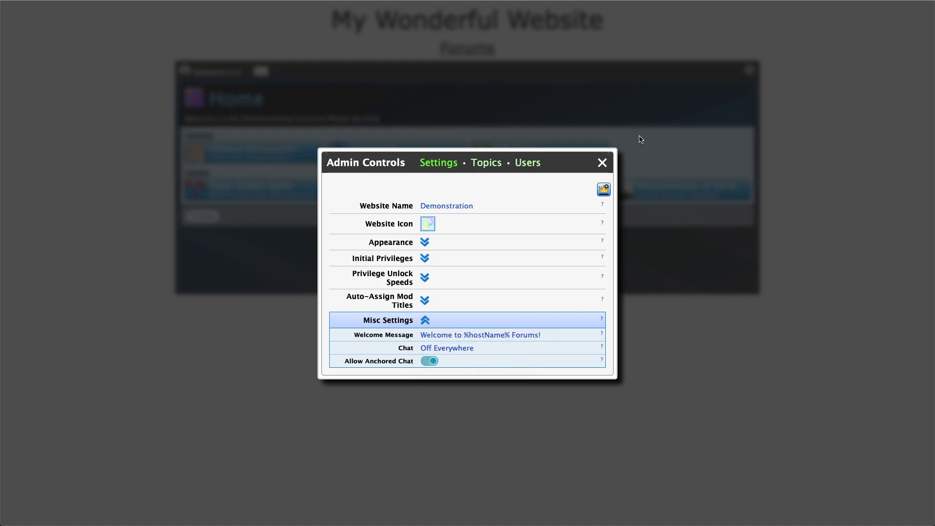
click(602, 162)
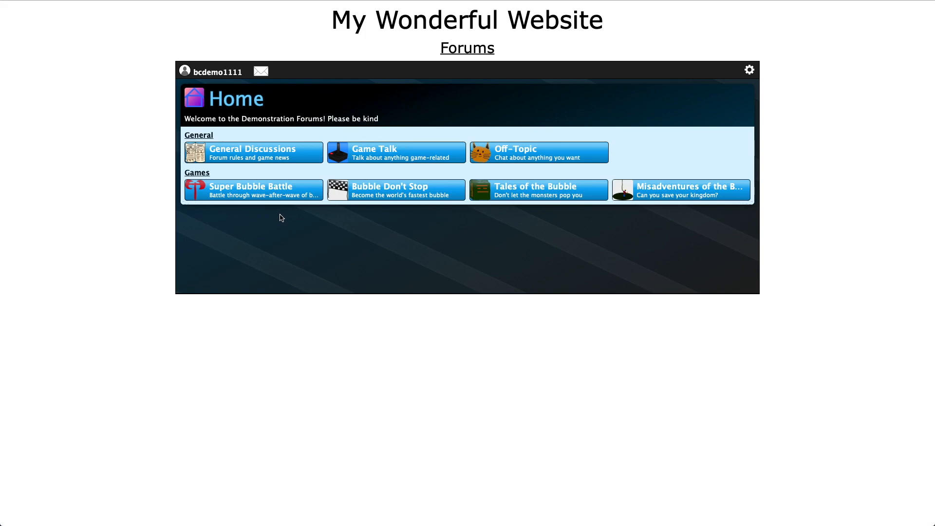
Open the Super Bubble Battle board, check its chat panel, and bring Admin Controls back up
click(291, 190)
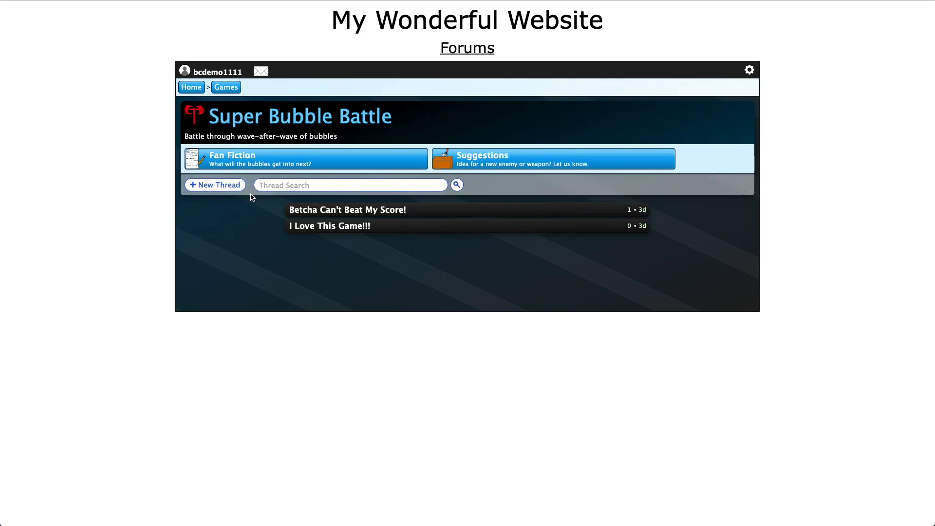
click(261, 71)
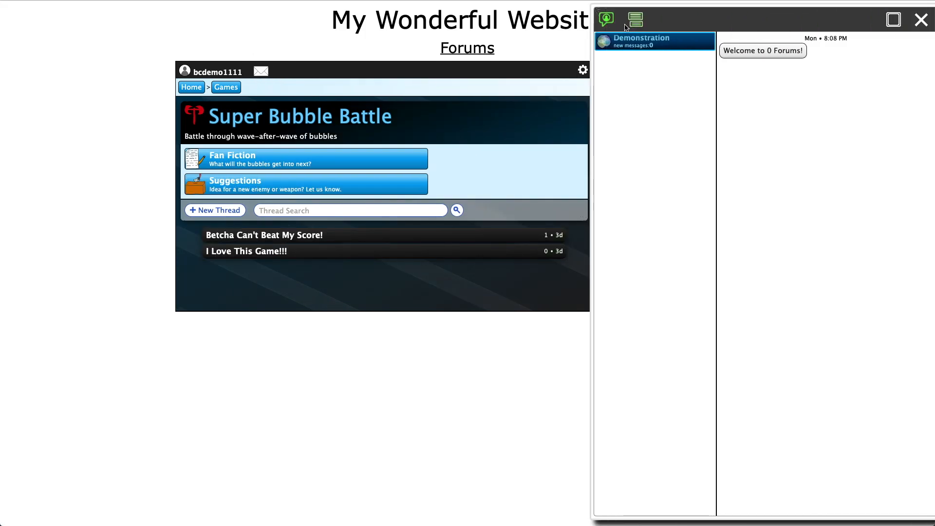
click(921, 20)
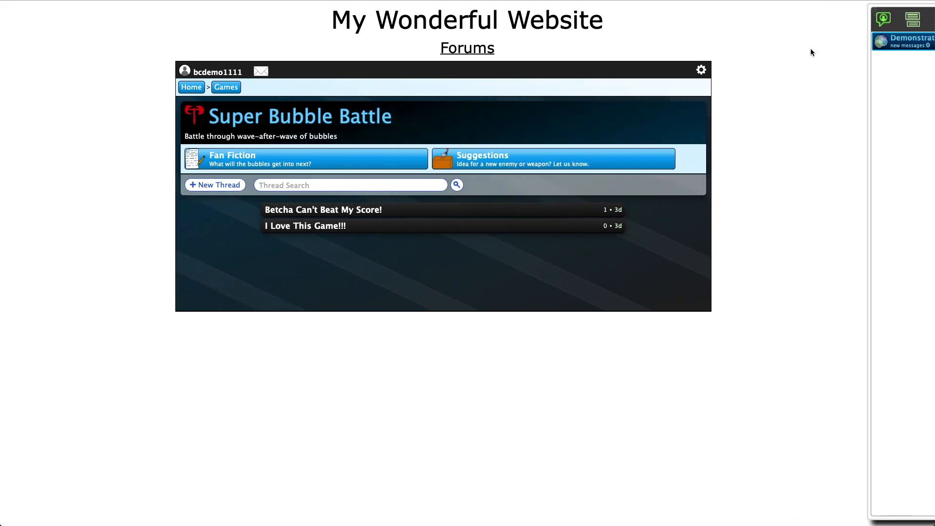
click(750, 71)
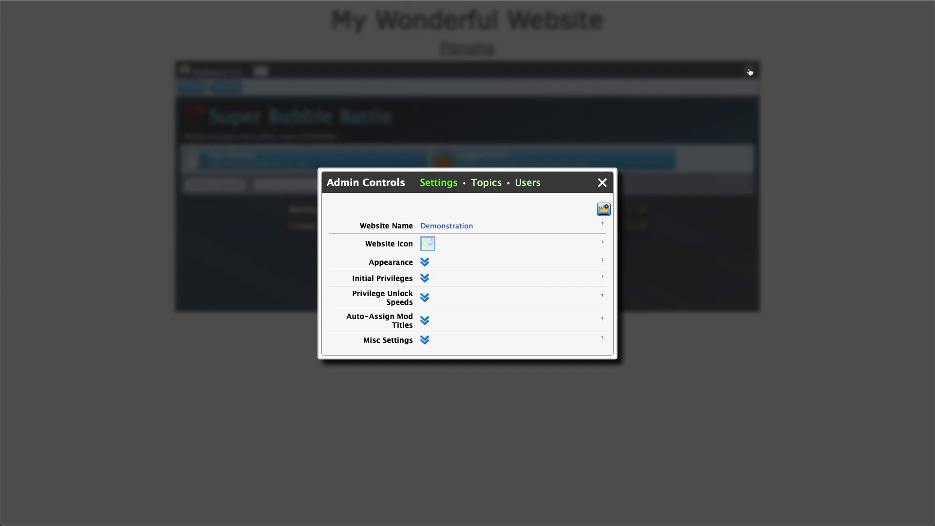
Set the chat mode to On Everywhere – Shared
click(424, 341)
click(455, 349)
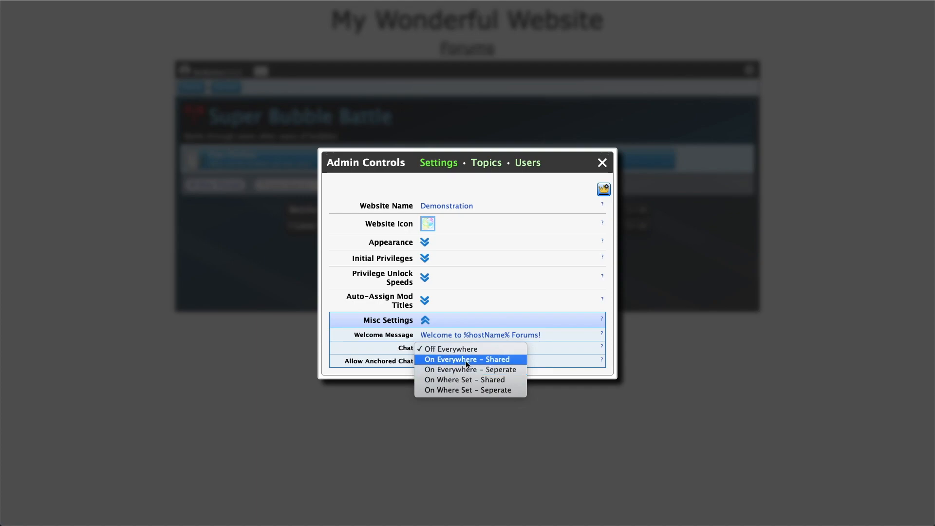
click(515, 362)
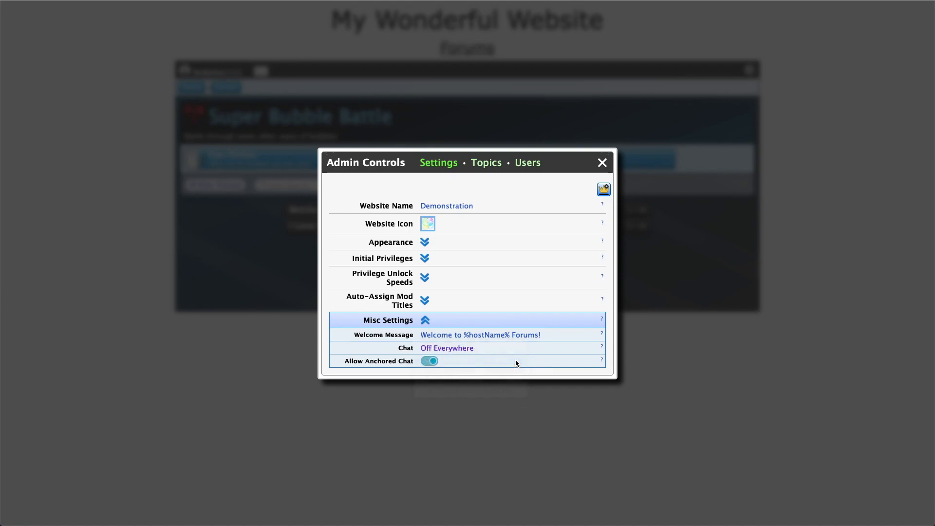
click(604, 162)
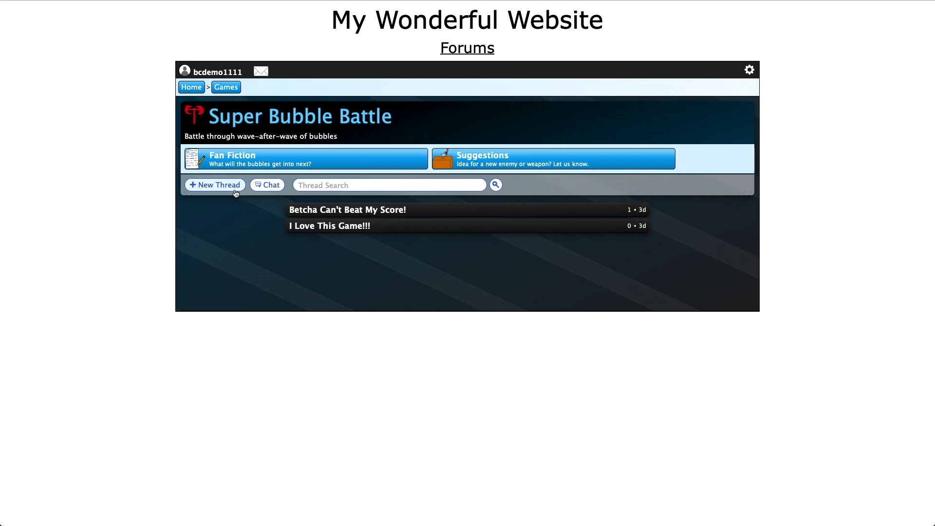
Test the shared chat from the home page and the Super Bubble Battle board
click(192, 87)
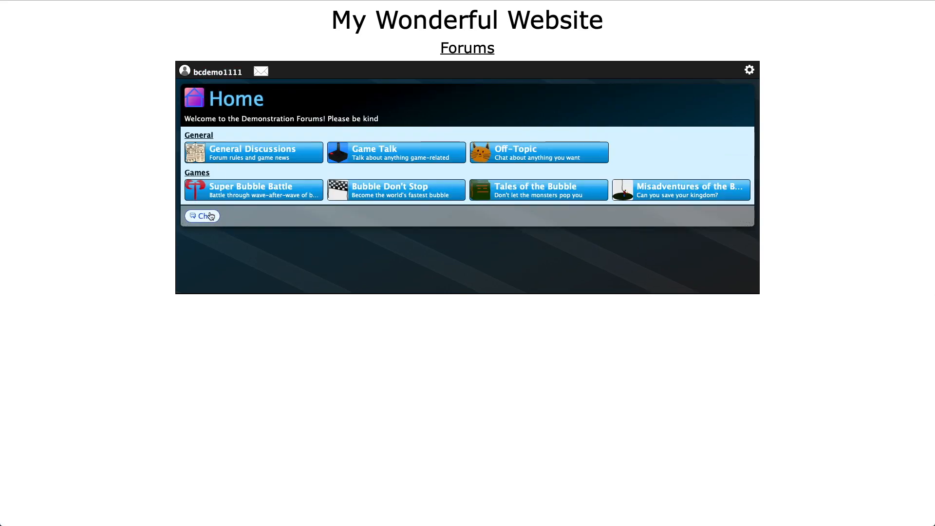
click(213, 218)
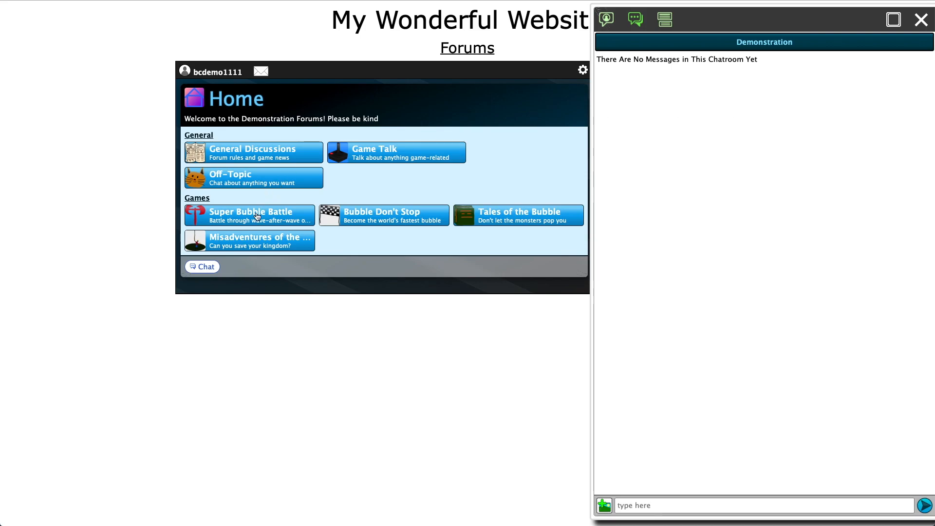
click(257, 216)
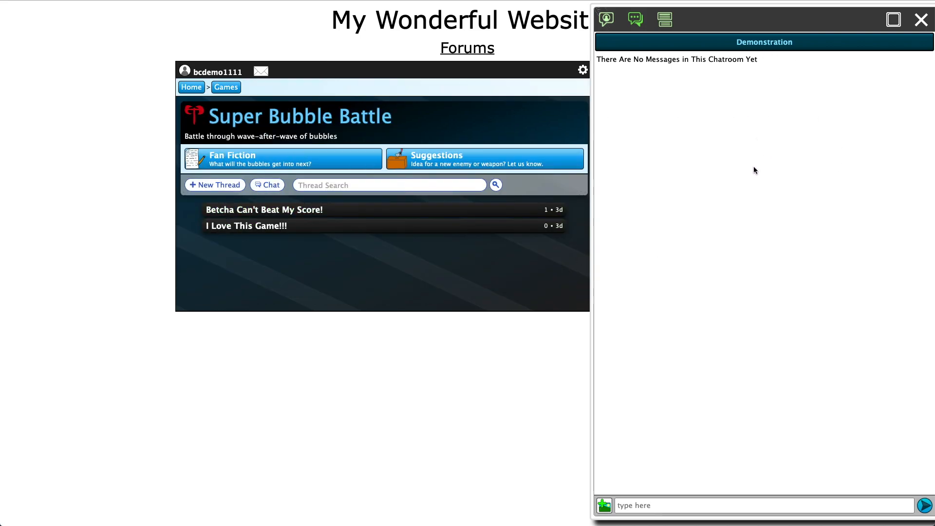
click(921, 20)
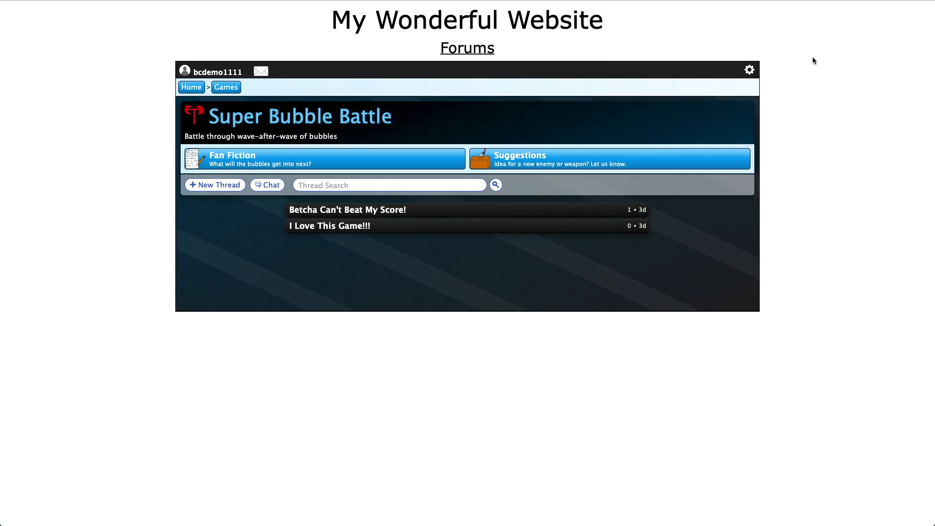
Change the chat mode to On Everywhere – Seperate
click(749, 71)
click(444, 335)
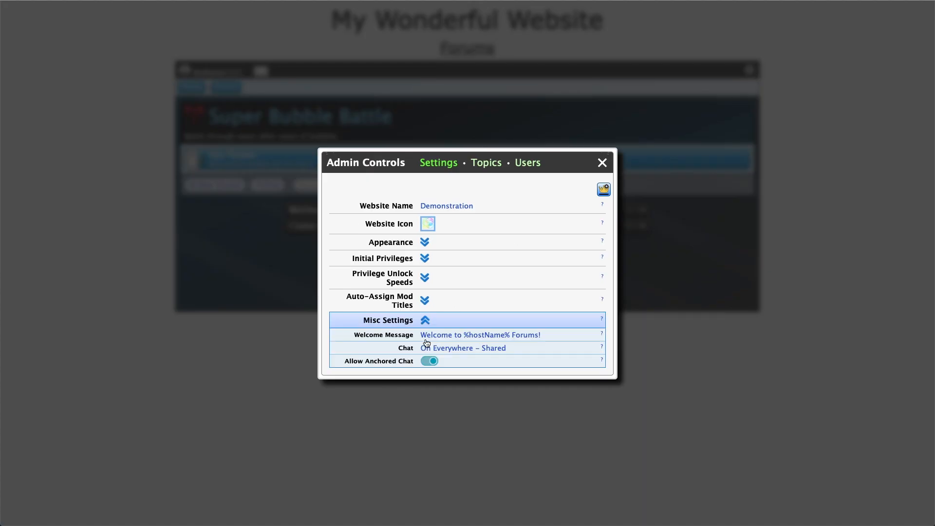
click(443, 348)
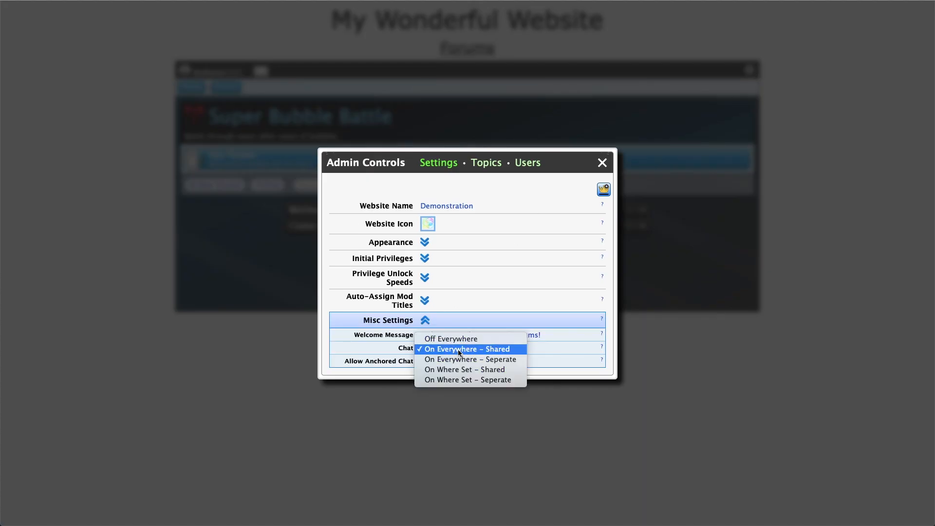
click(502, 361)
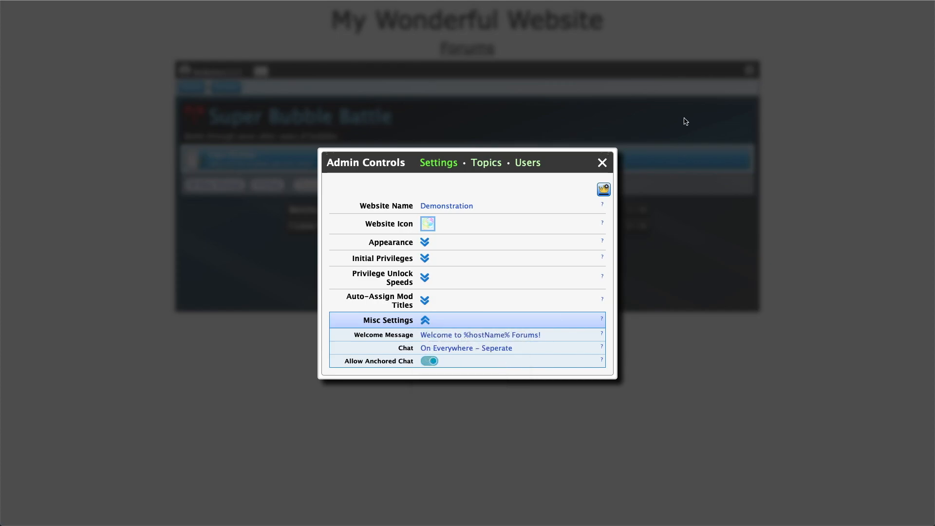
click(603, 163)
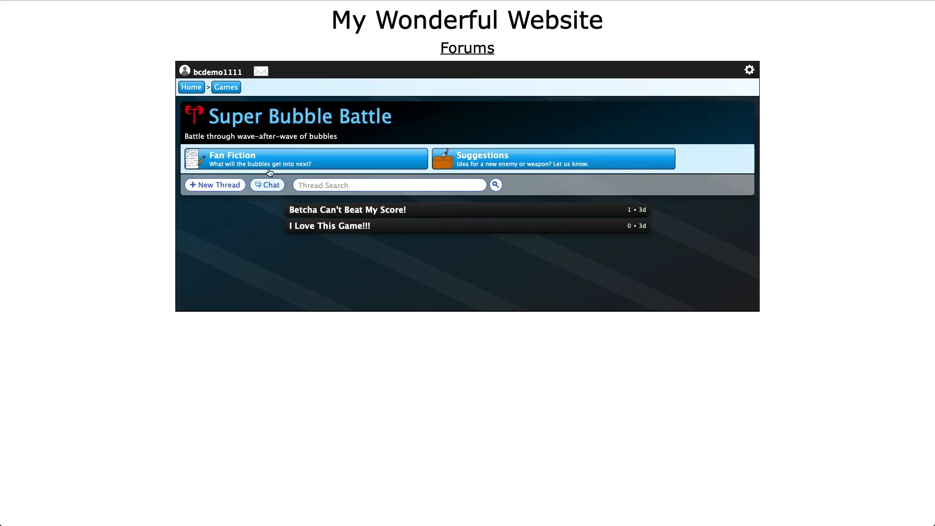
On the Games page, check the separate Home and Fan Fiction chat rooms
click(197, 87)
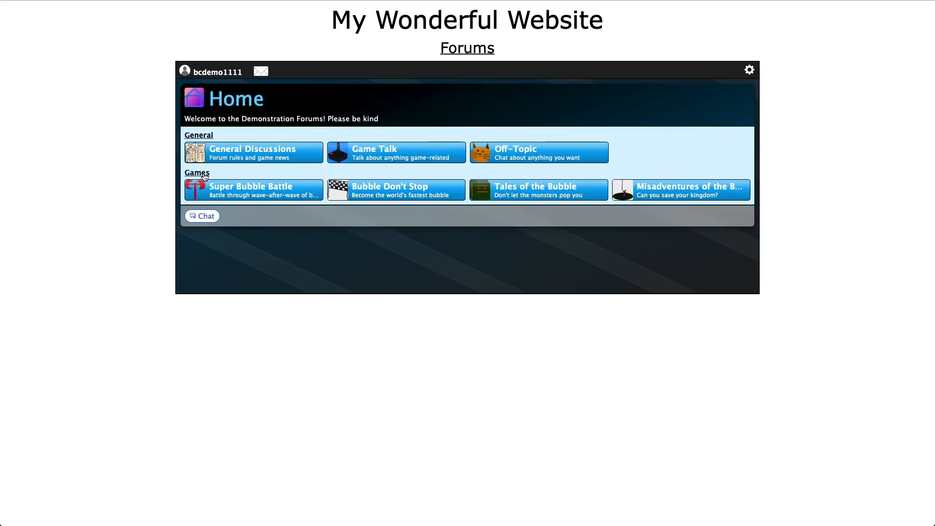
click(198, 173)
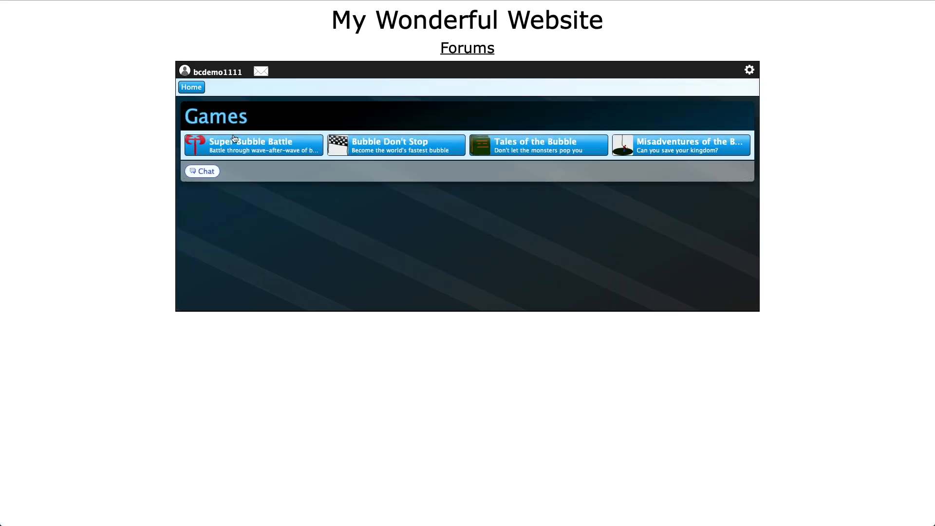
click(211, 172)
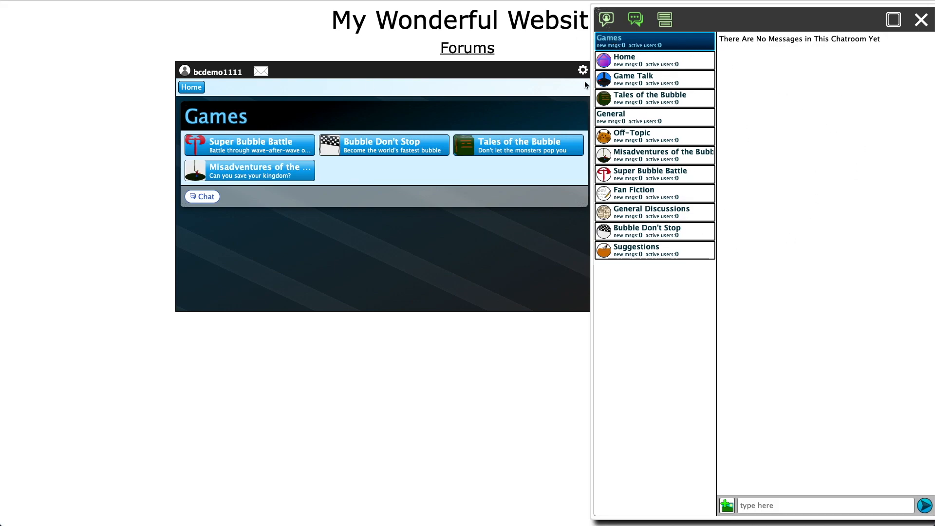
click(637, 65)
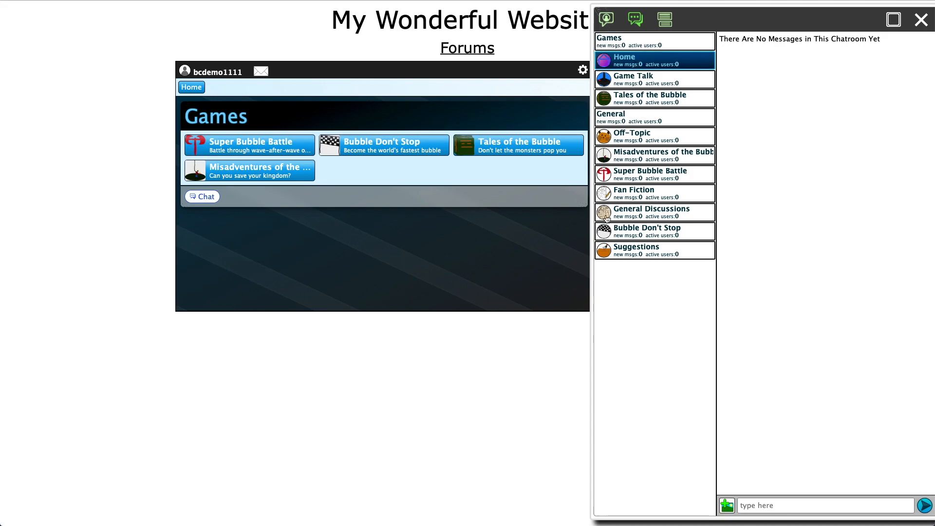
click(641, 194)
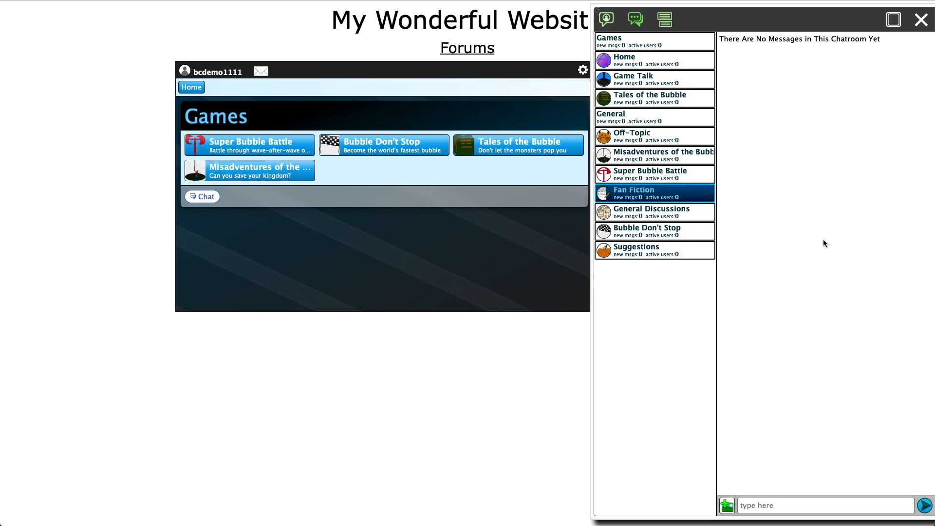
click(921, 20)
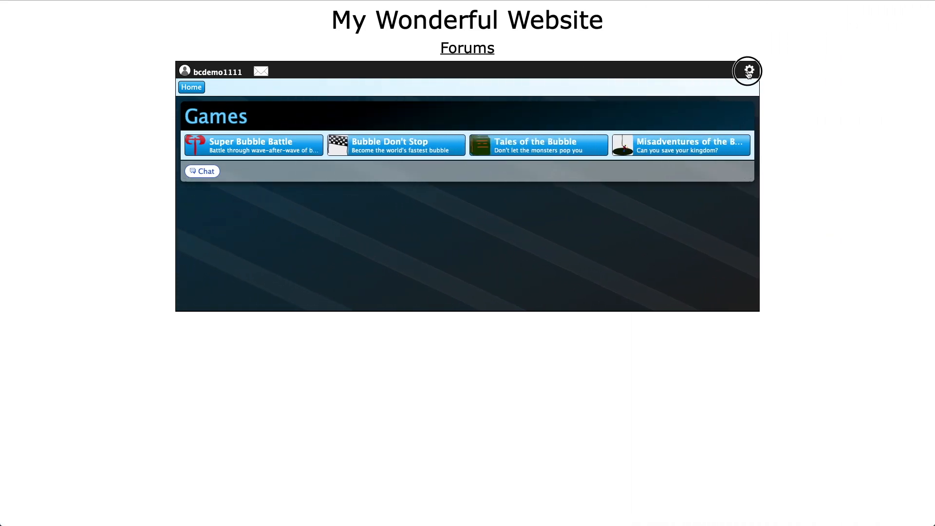
Look over the Misc Settings chat mode list without changing it
click(748, 70)
click(425, 340)
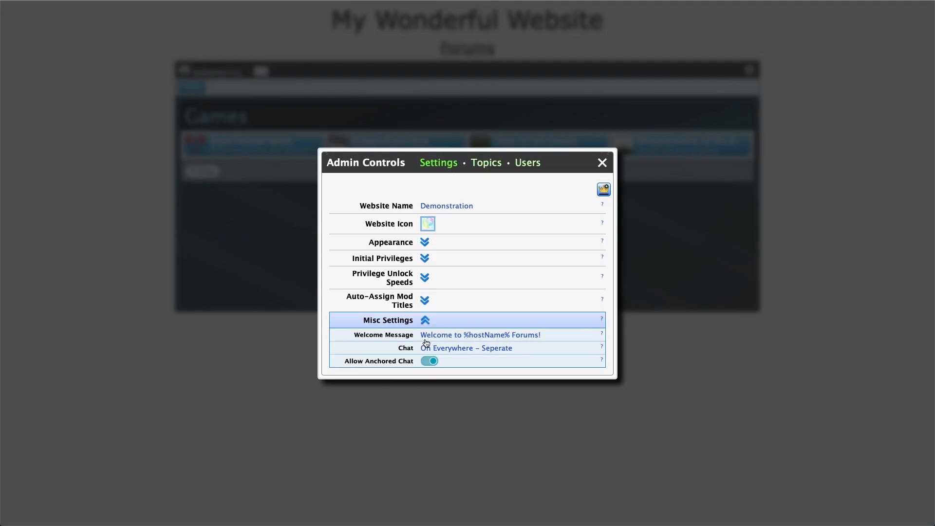
click(466, 347)
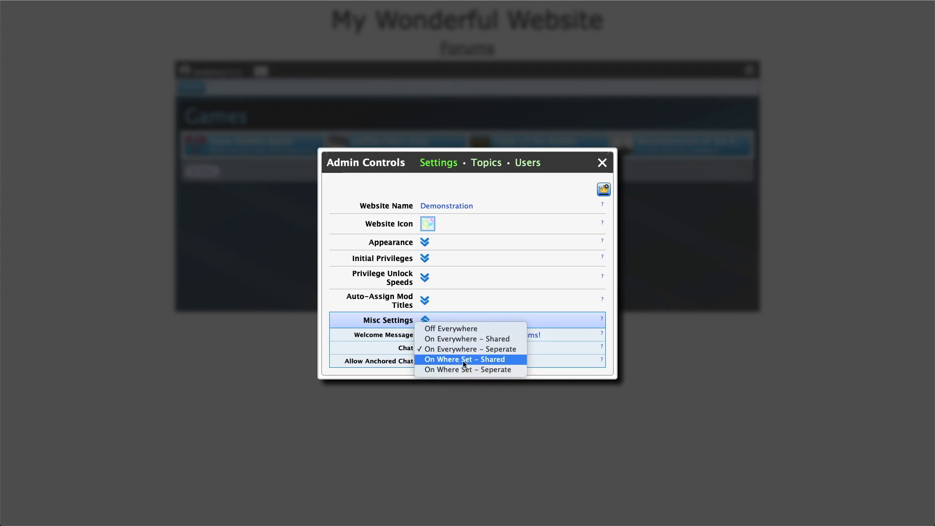
click(496, 201)
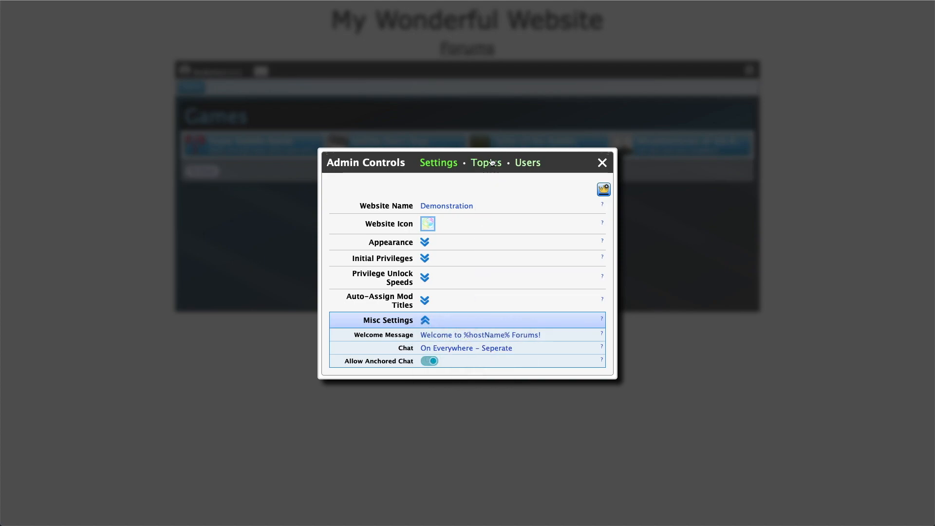
Review the miscellaneous properties of the Home, General and Game Talk topics
click(492, 162)
click(426, 331)
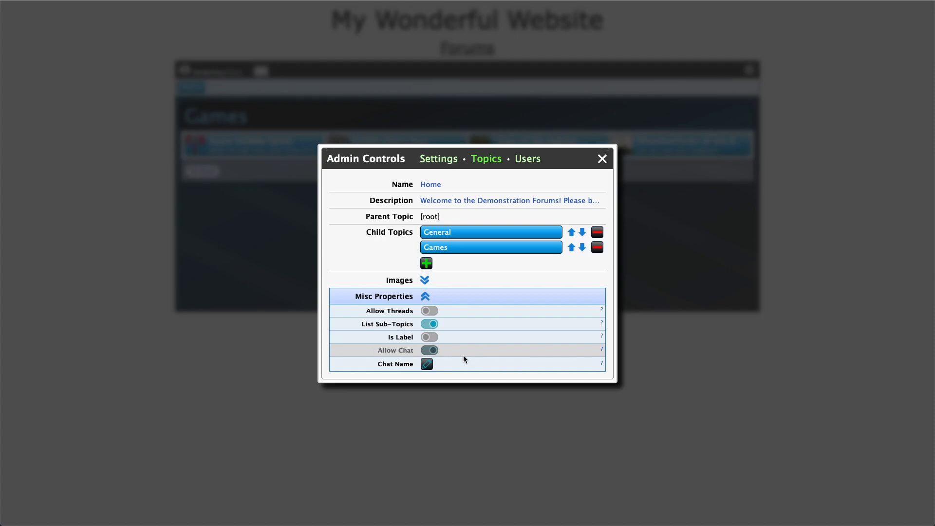
click(471, 234)
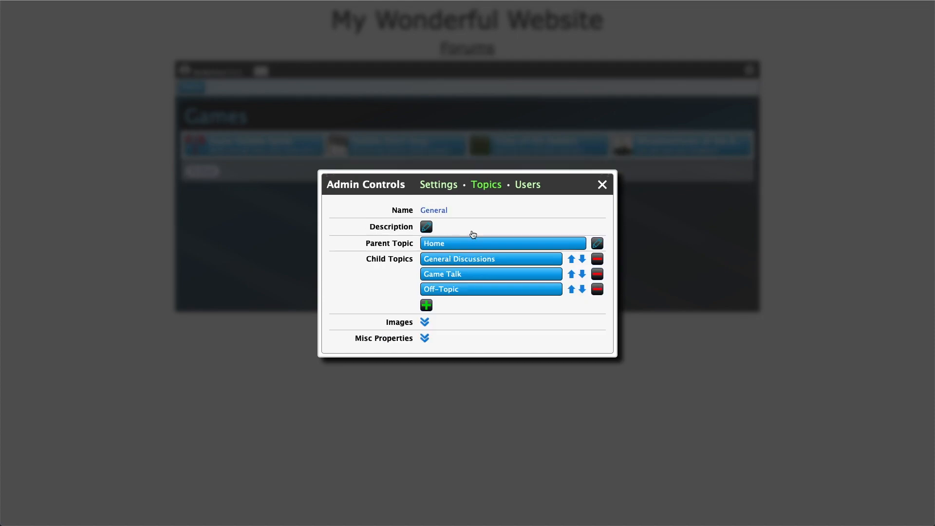
click(425, 337)
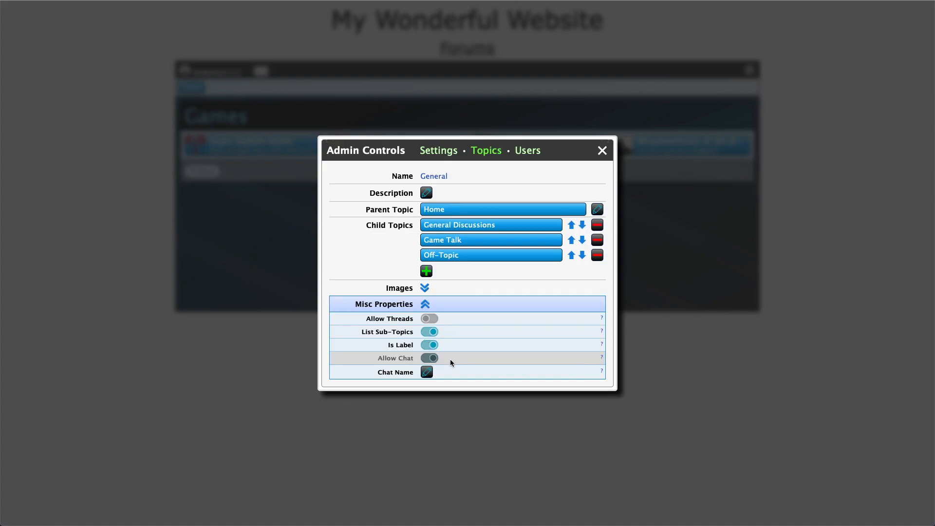
click(481, 239)
click(424, 314)
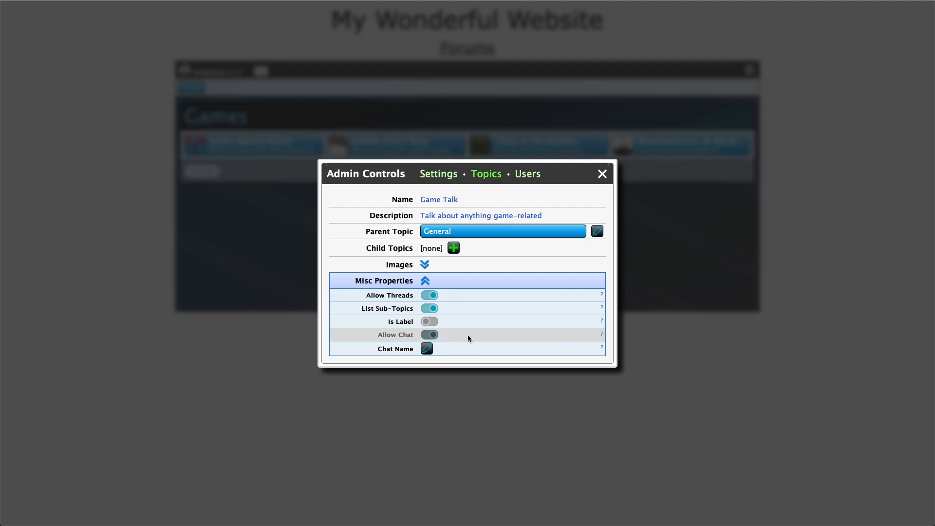
Set the forum chat mode to On Where Set - Shared
click(440, 175)
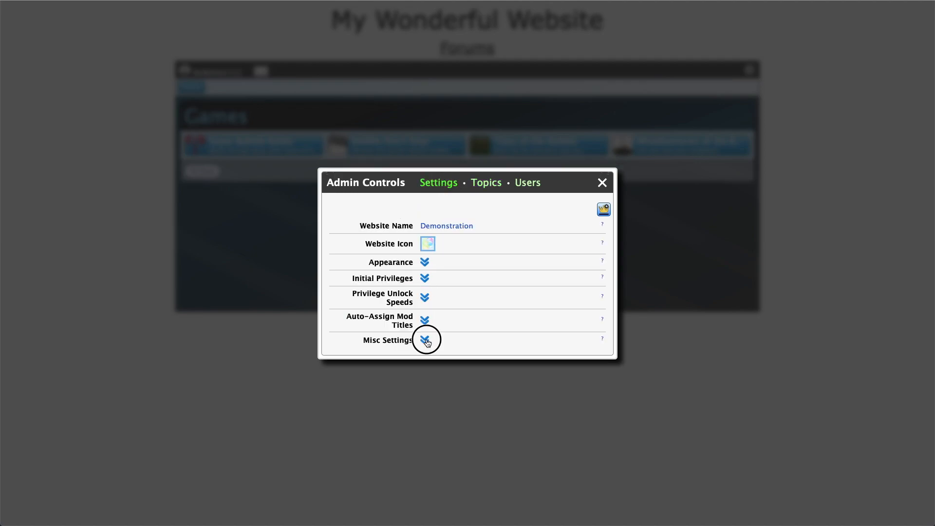
click(425, 340)
click(444, 347)
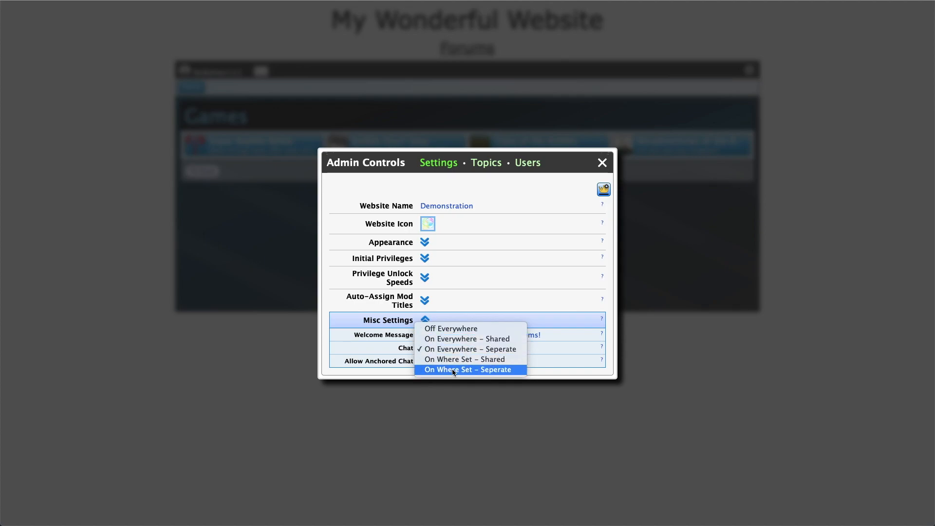
click(493, 360)
Switch Allow Chat off for the Home and General topics
click(487, 163)
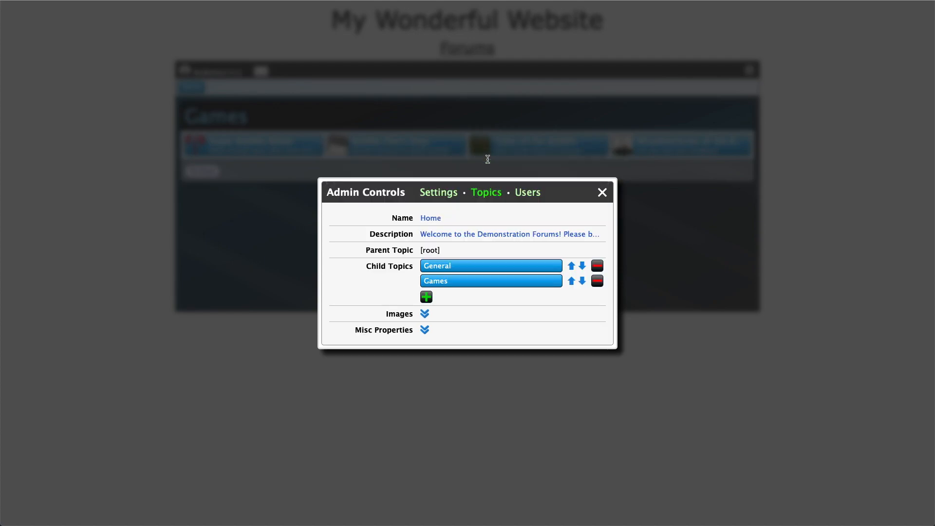
click(425, 330)
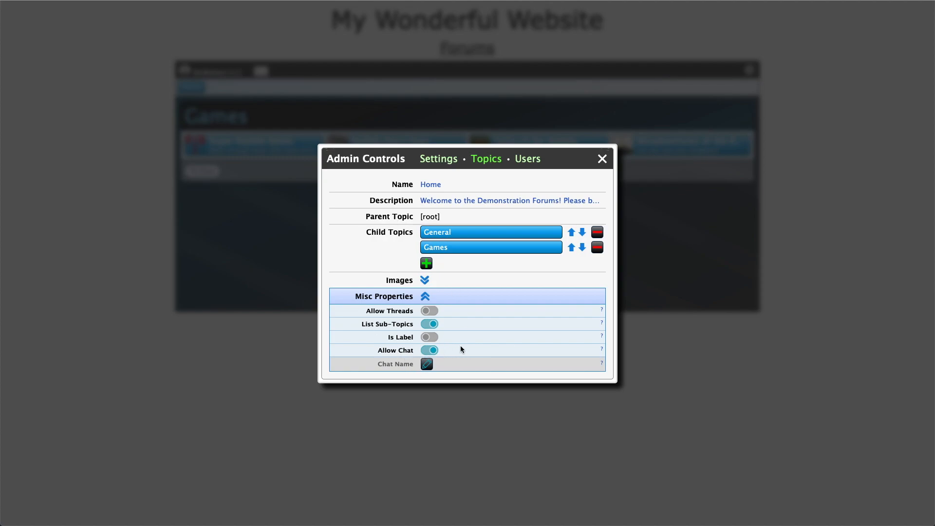
click(434, 350)
click(470, 232)
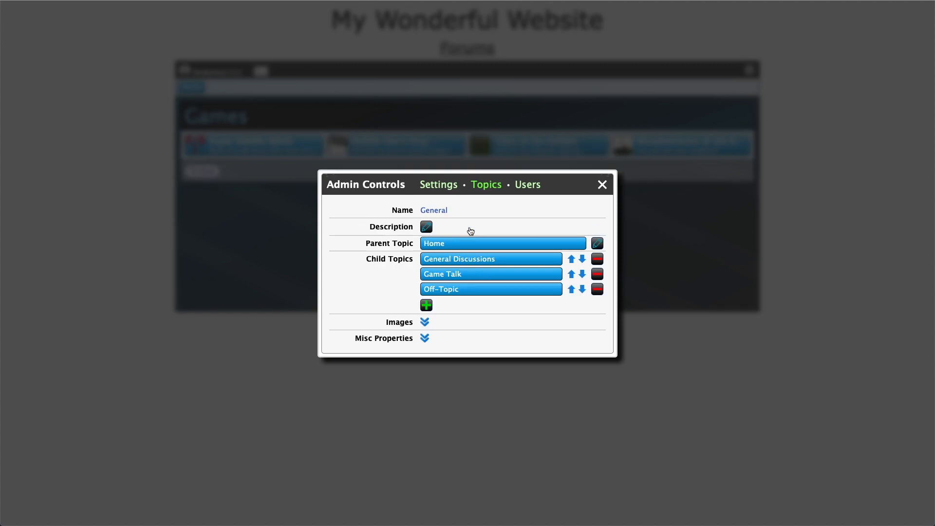
click(424, 337)
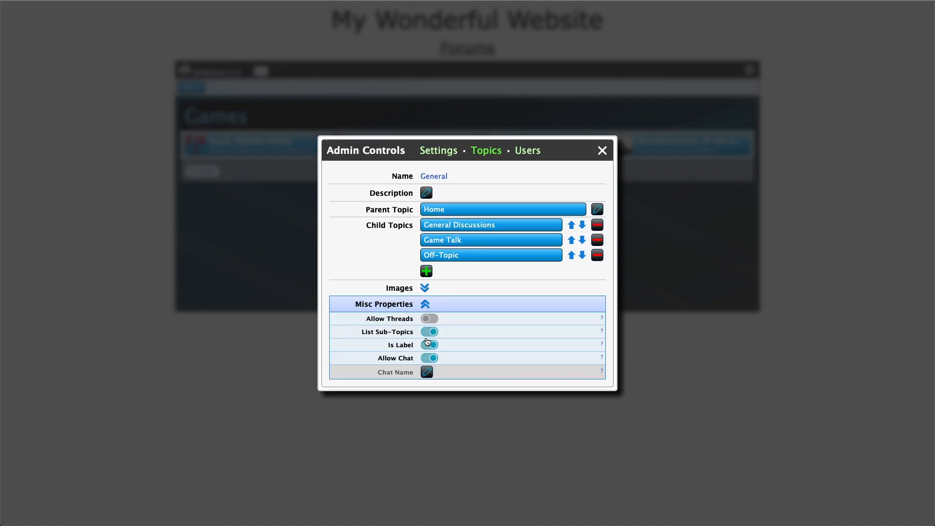
click(433, 360)
Check the Games topic's miscellaneous properties and close Admin Controls
click(456, 209)
click(458, 280)
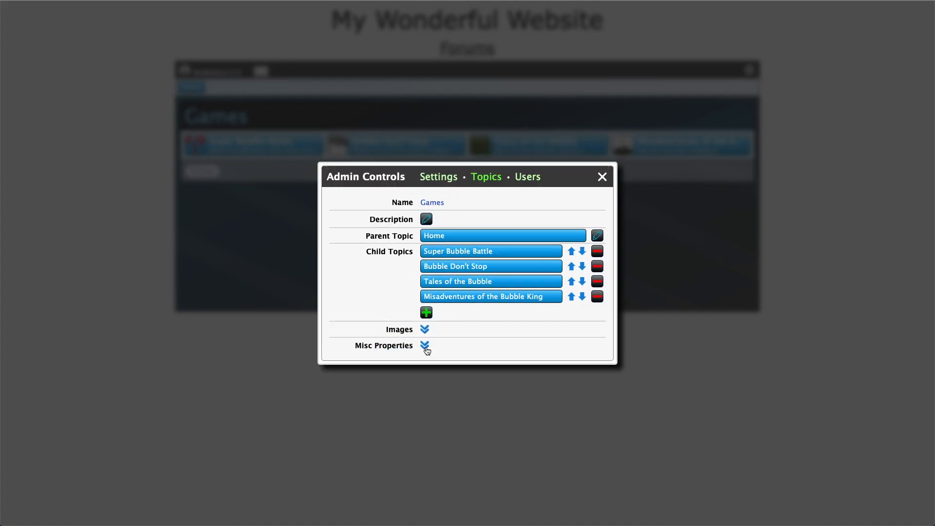
click(426, 347)
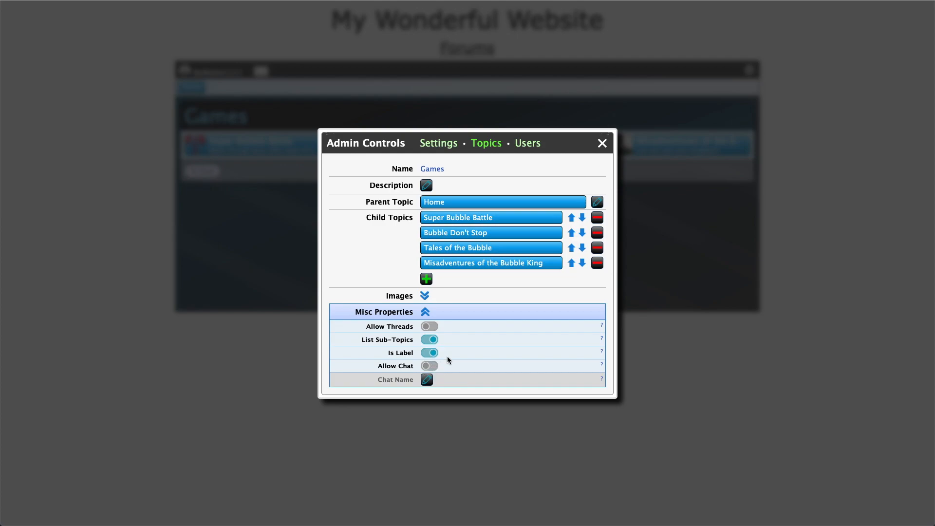
click(603, 143)
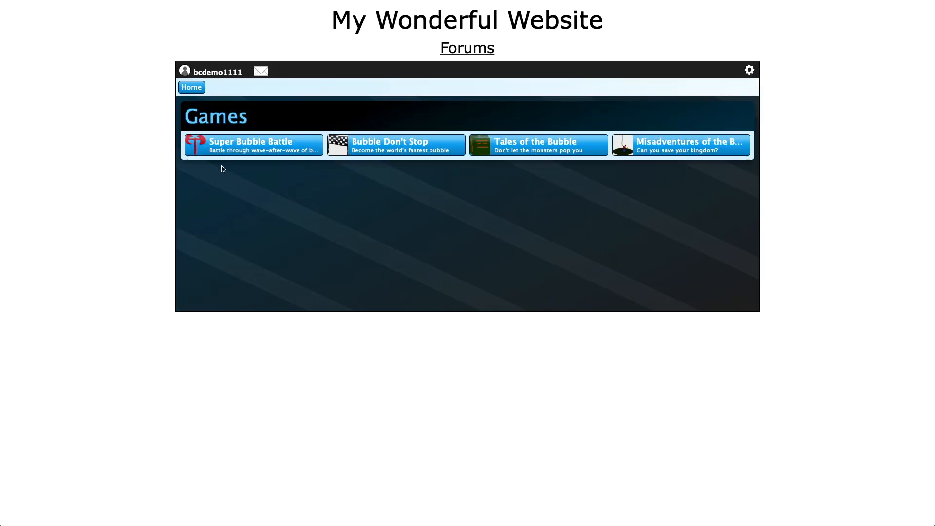
Open the chat from the General Discussions forum under the General category
click(193, 89)
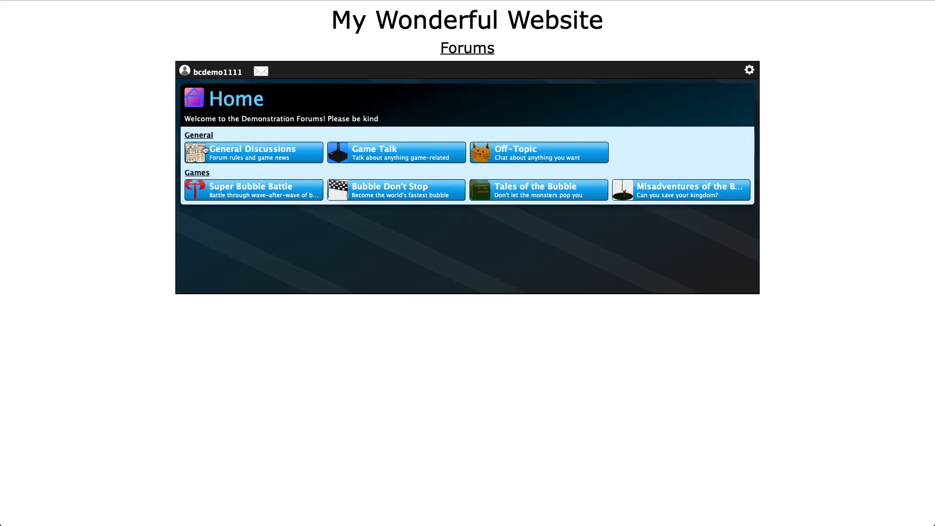
click(199, 136)
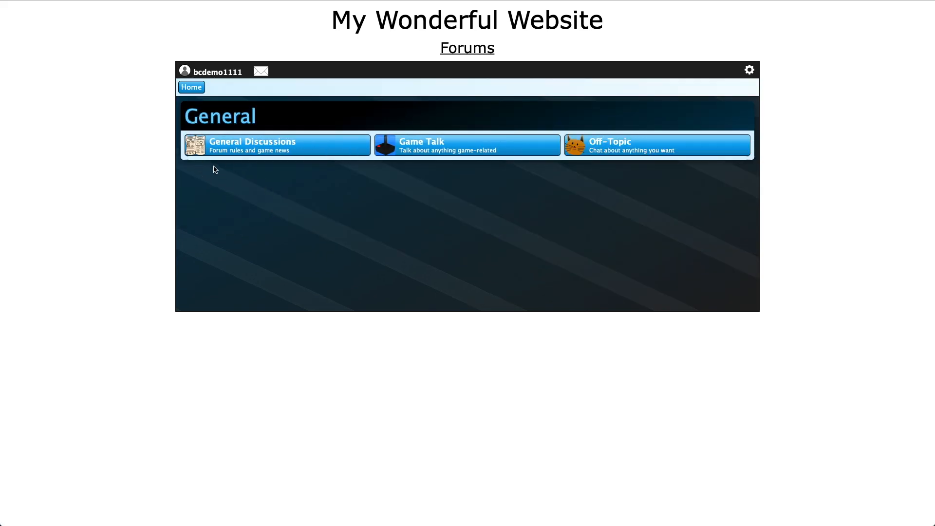
click(368, 149)
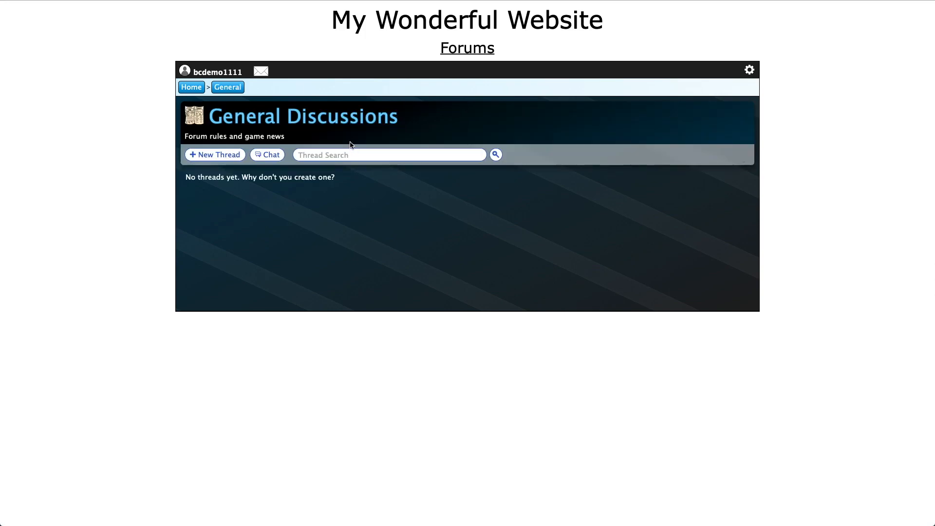
click(270, 159)
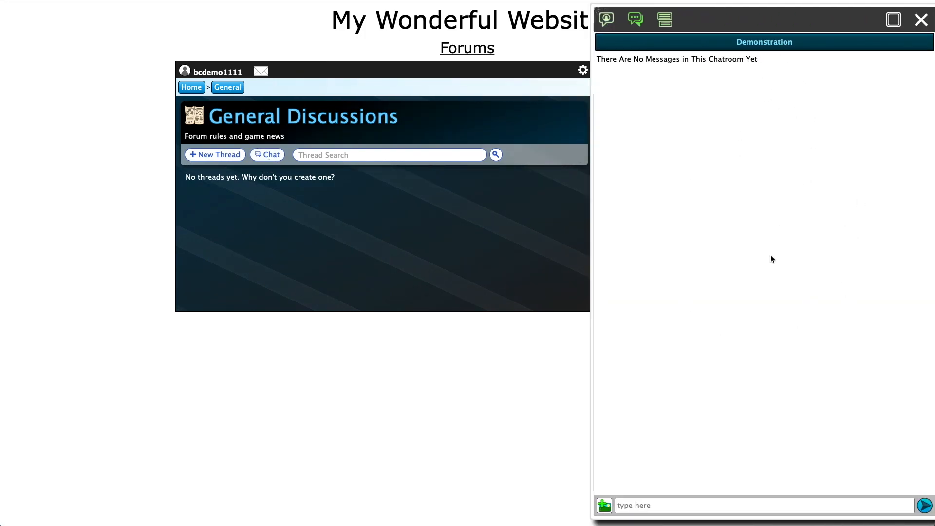
Set the chat mode to On Where Set - Seperate
click(583, 72)
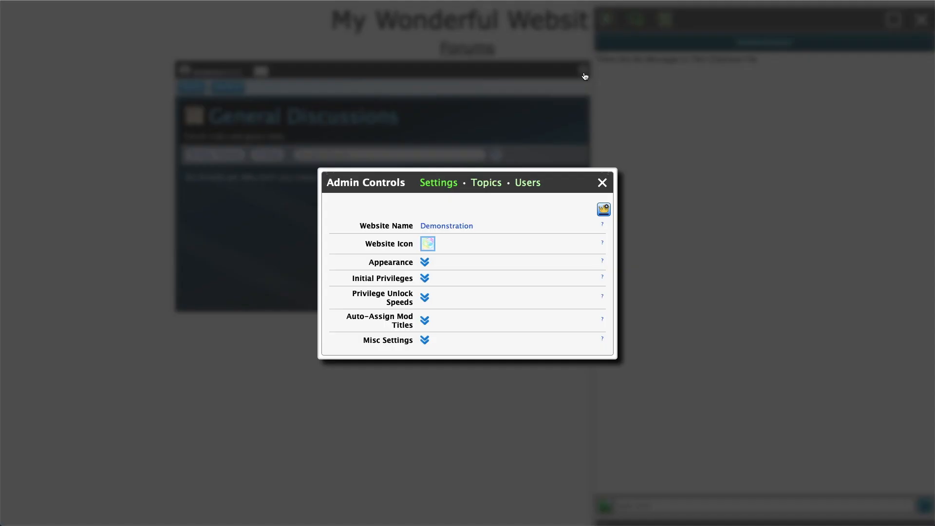
click(425, 340)
click(438, 349)
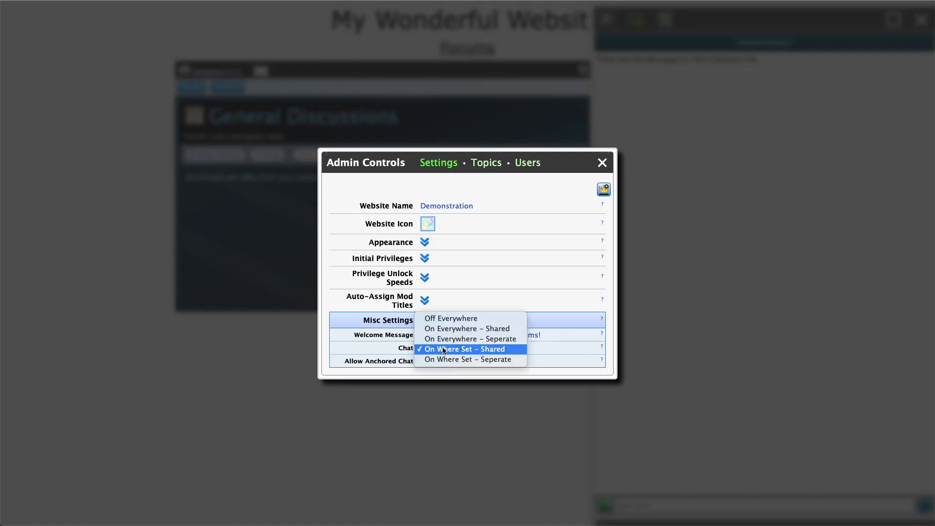
click(474, 360)
click(603, 162)
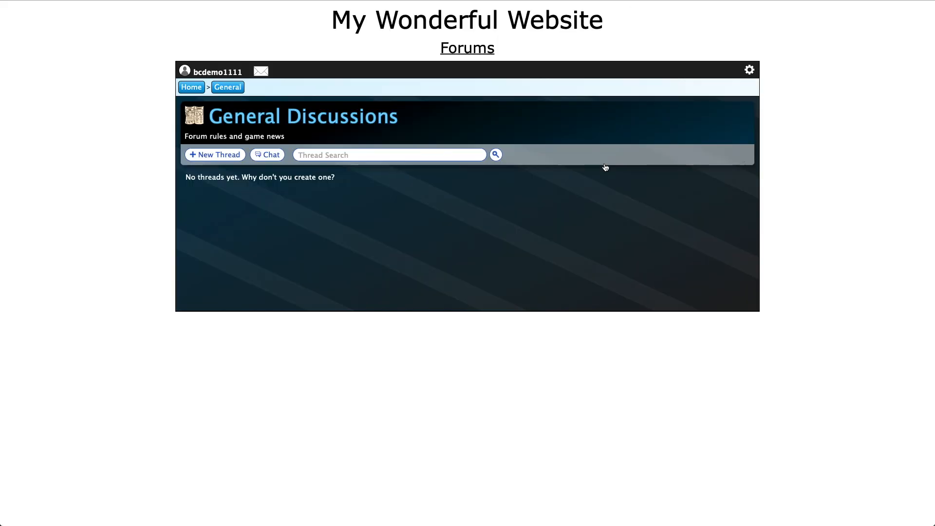
Check Super Bubble Battle's own empty chatroom, then reopen Admin Controls
click(192, 88)
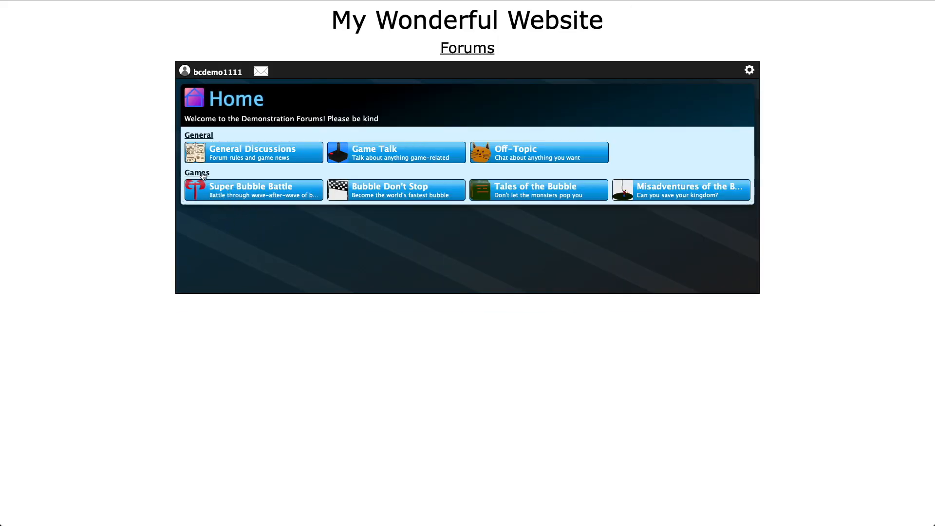
click(201, 173)
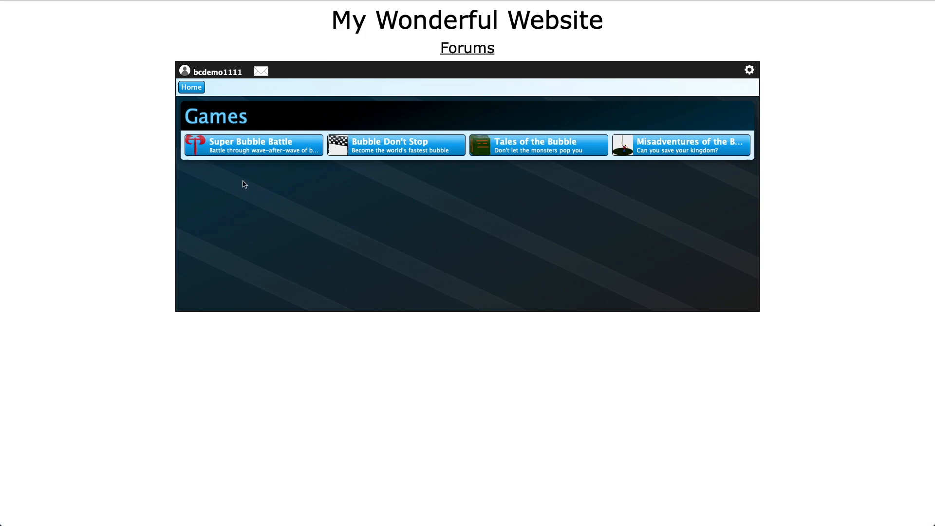
click(311, 148)
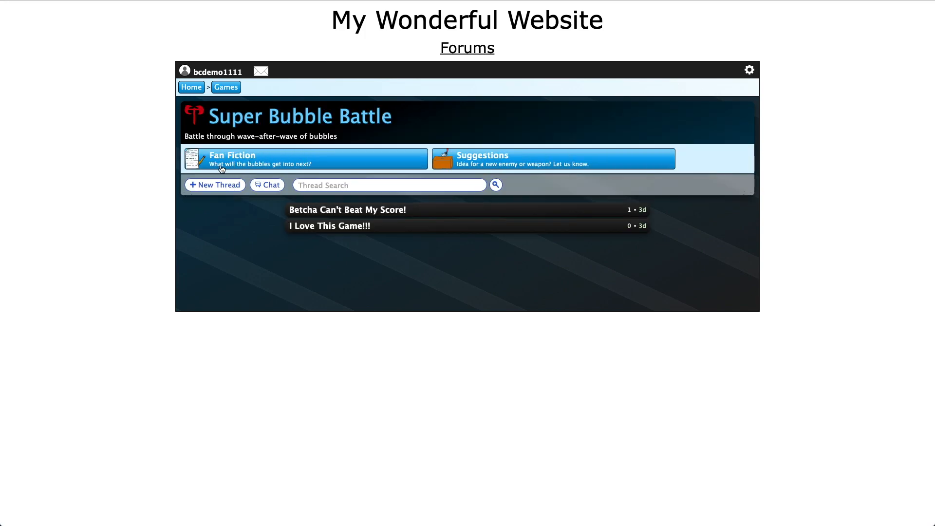
click(272, 185)
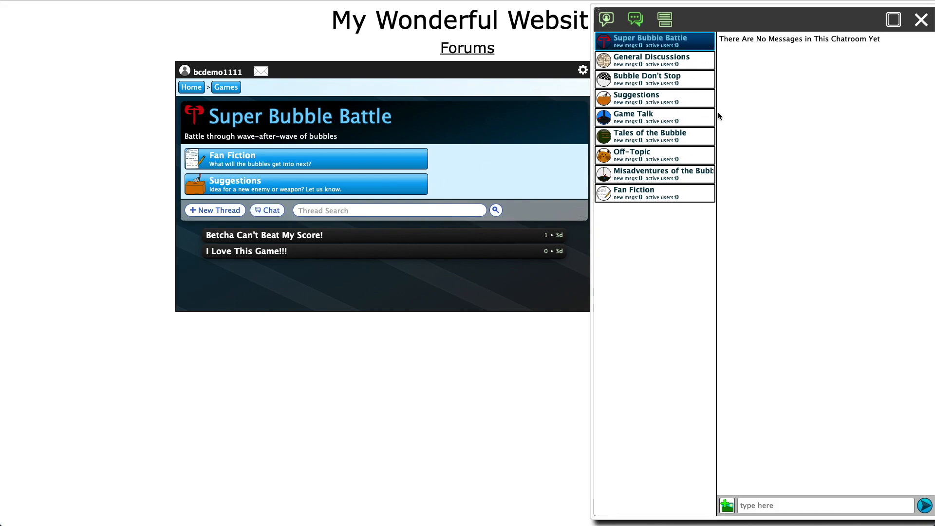
click(922, 20)
click(747, 70)
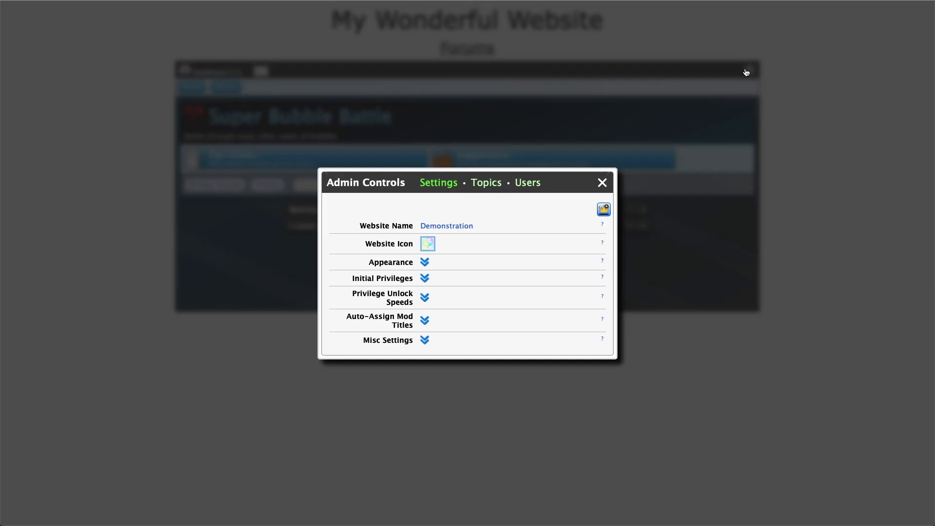
Expand Appearance settings to reveal Topics and Threads, preview the Topics panel, then cancel
click(424, 263)
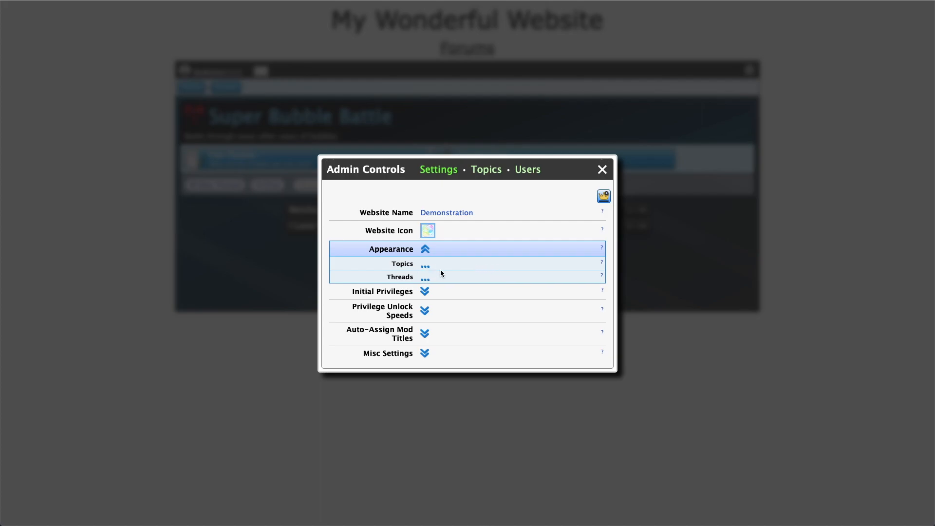
click(426, 265)
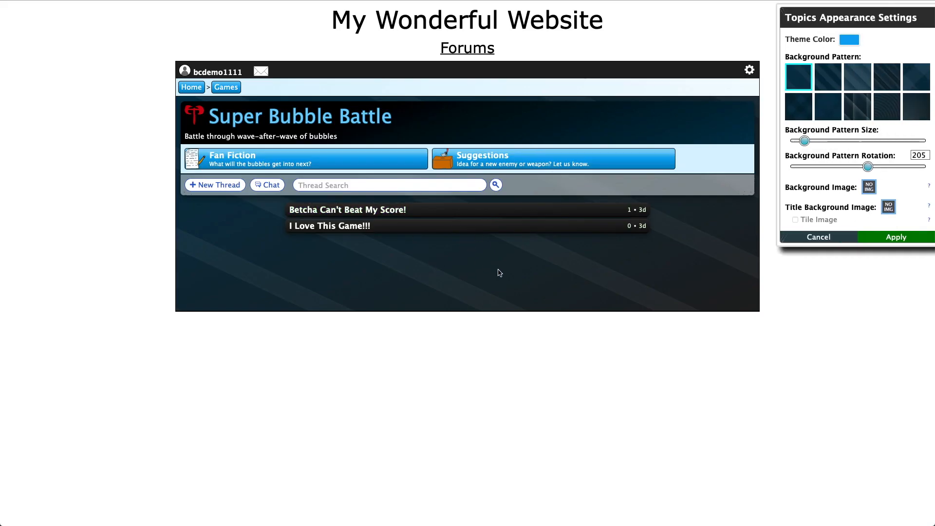
click(837, 239)
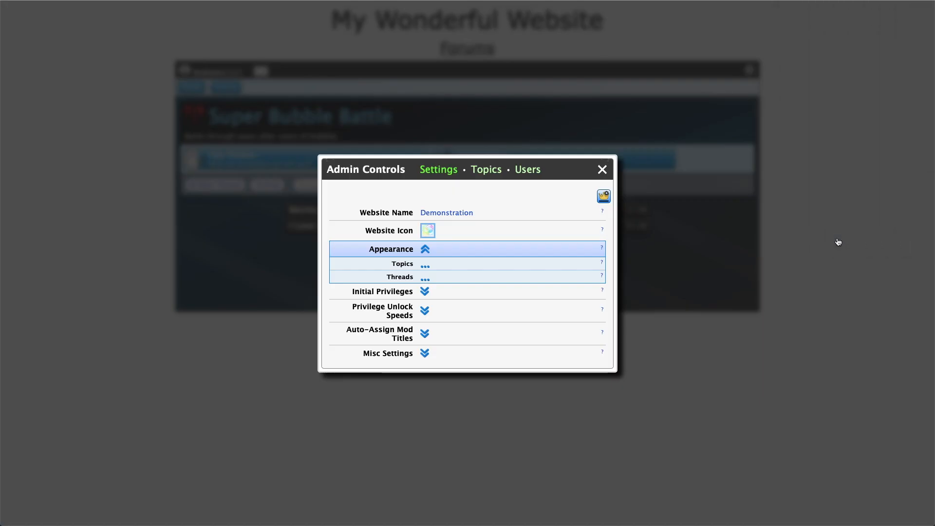